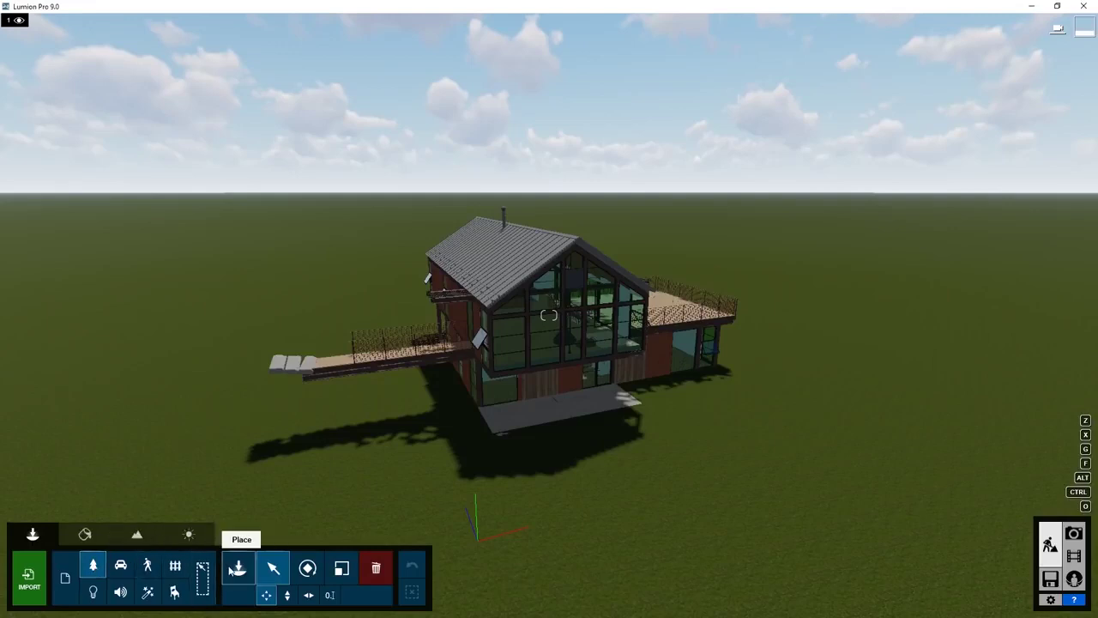
# - Open the Nature tree library and page through all six tree pages, ending on page 1
pyautogui.click(236, 568)
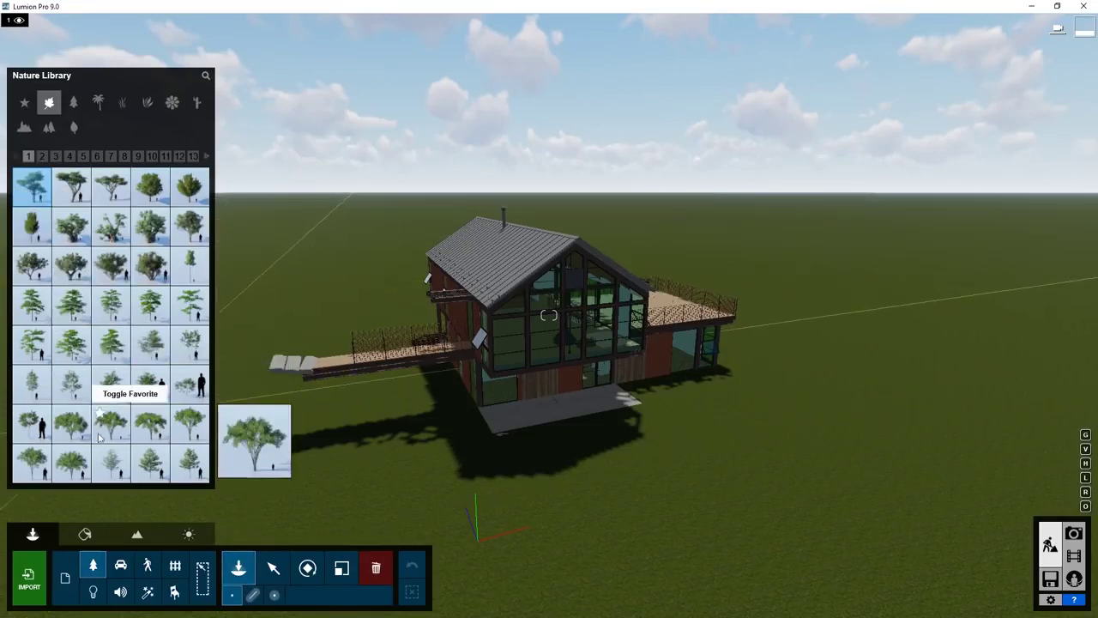
pyautogui.click(41, 156)
pyautogui.click(55, 157)
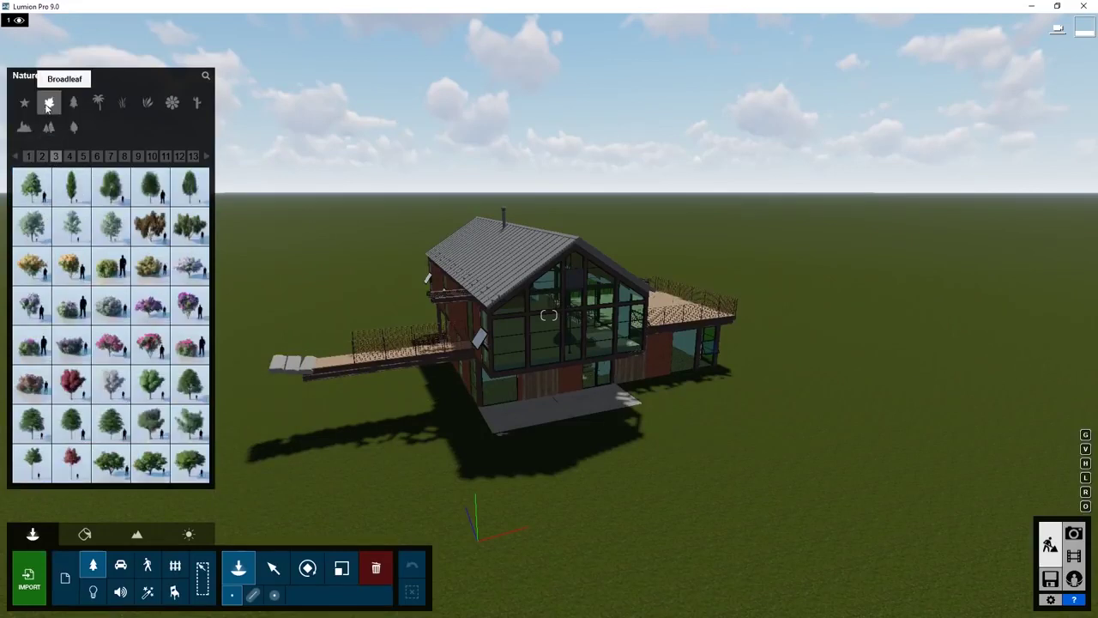
pyautogui.click(68, 156)
pyautogui.click(84, 156)
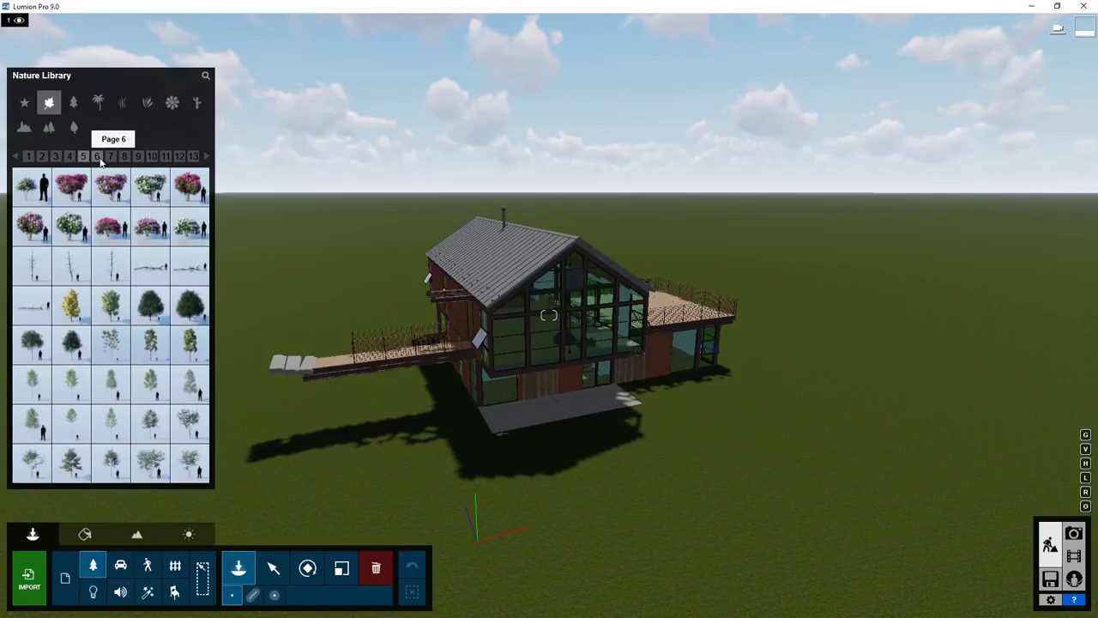
pyautogui.click(97, 156)
pyautogui.click(28, 156)
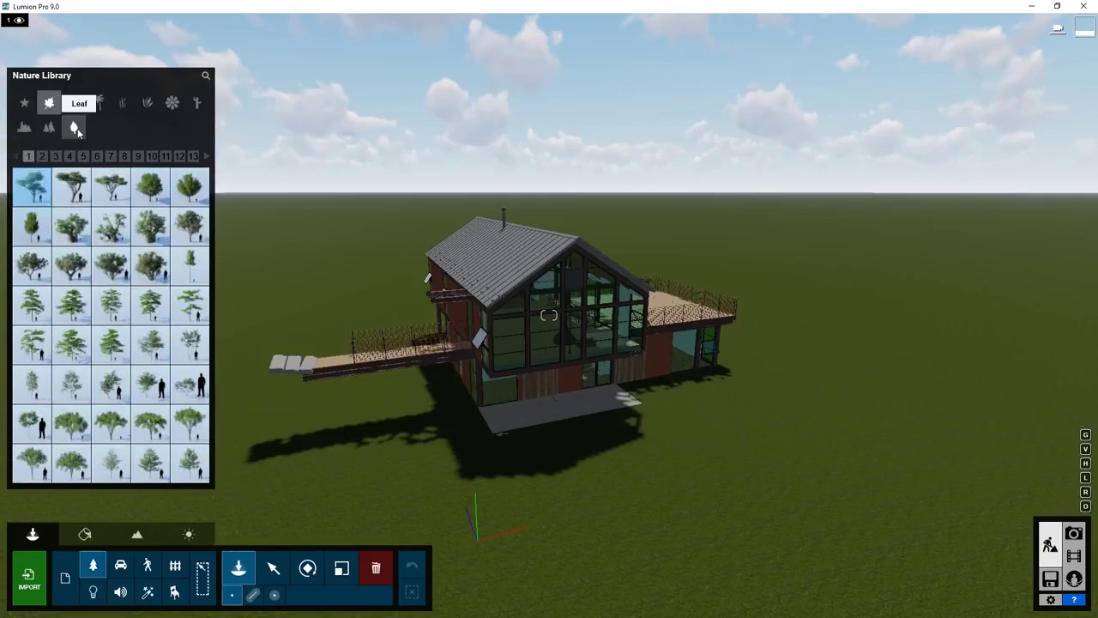
# - Search the Nature Library for 'oak' and pick the Bur Oak-L RT tree
pyautogui.click(206, 77)
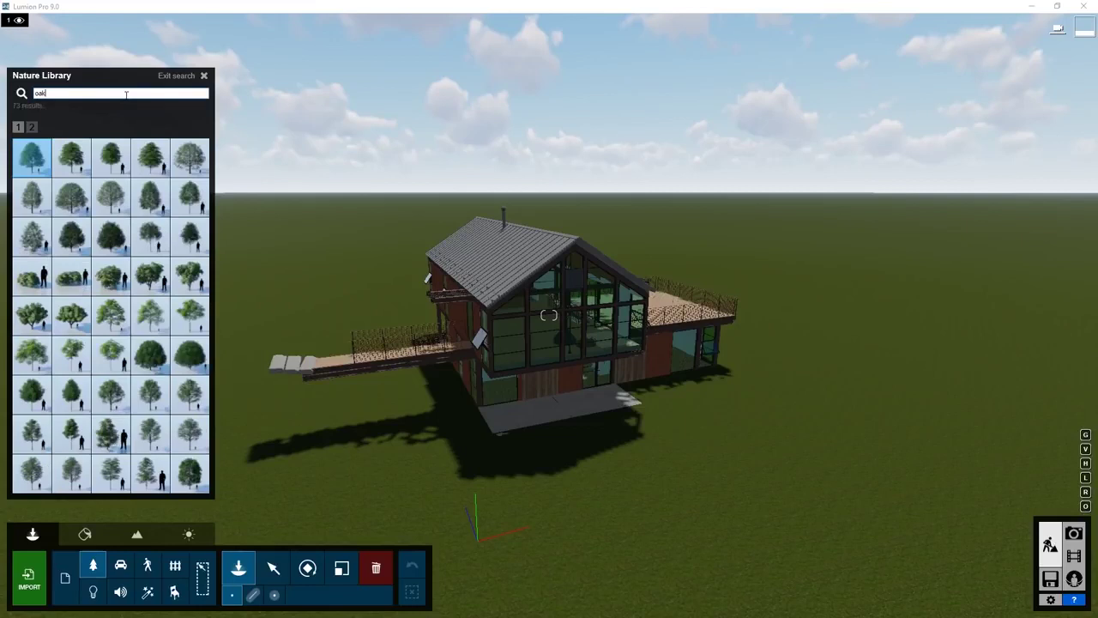
pyautogui.click(32, 128)
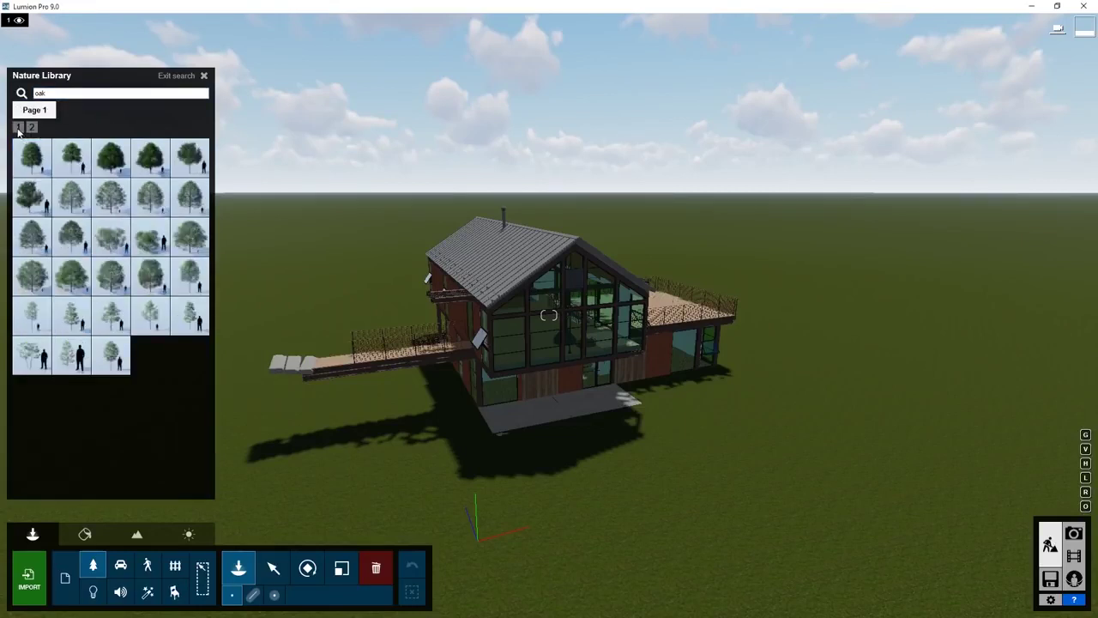
pyautogui.click(18, 129)
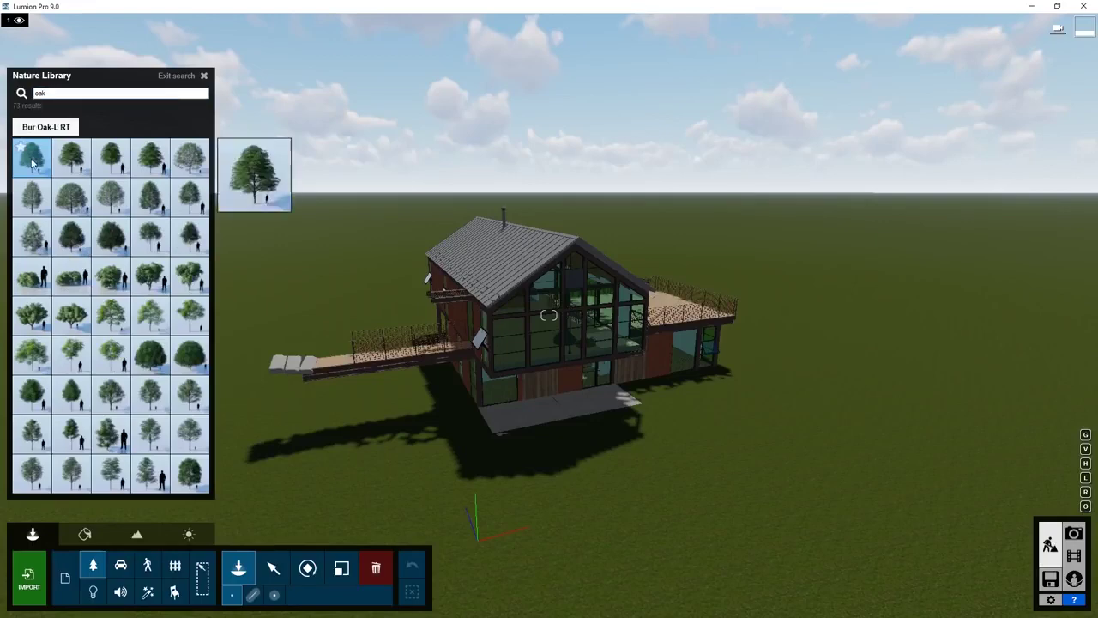
pyautogui.click(30, 163)
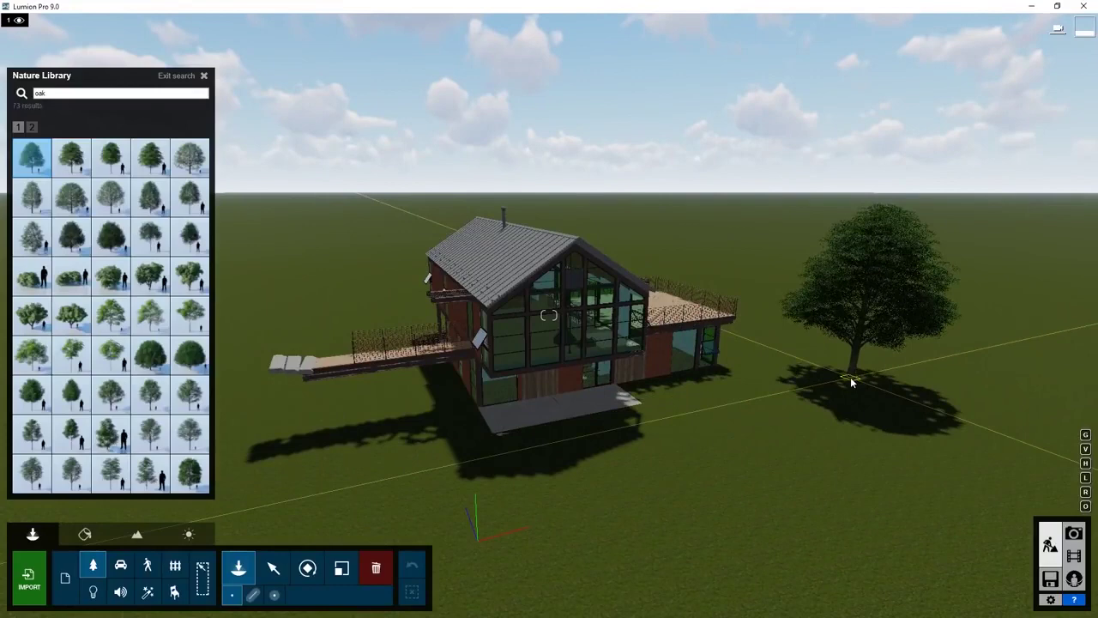
# - Plant four Bur Oaks, two right of the house and two on its left
pyautogui.click(850, 378)
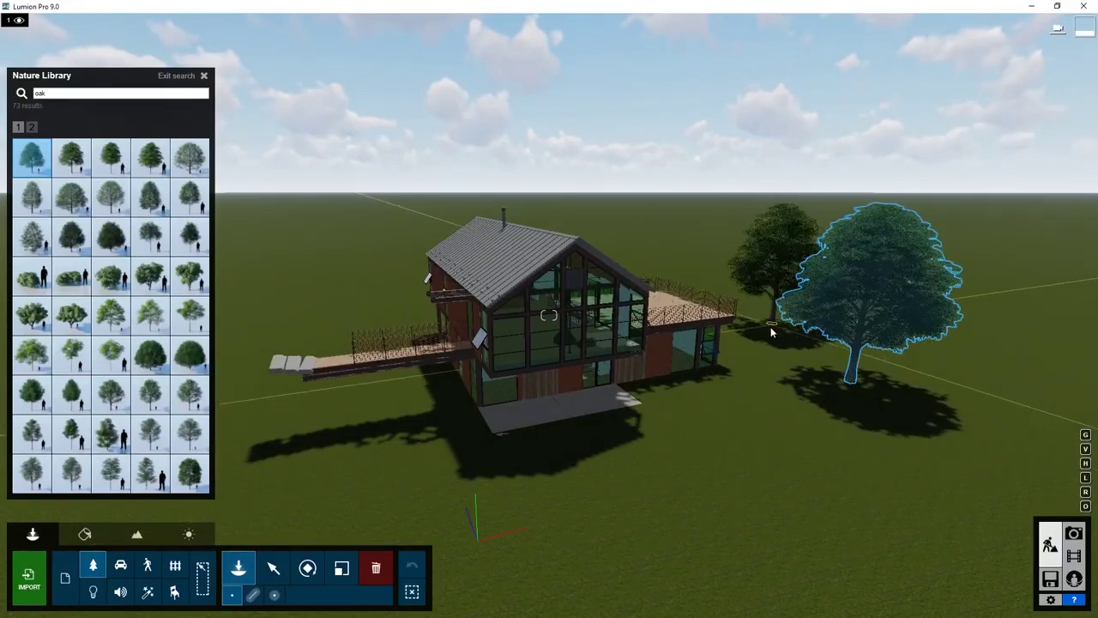
pyautogui.click(771, 335)
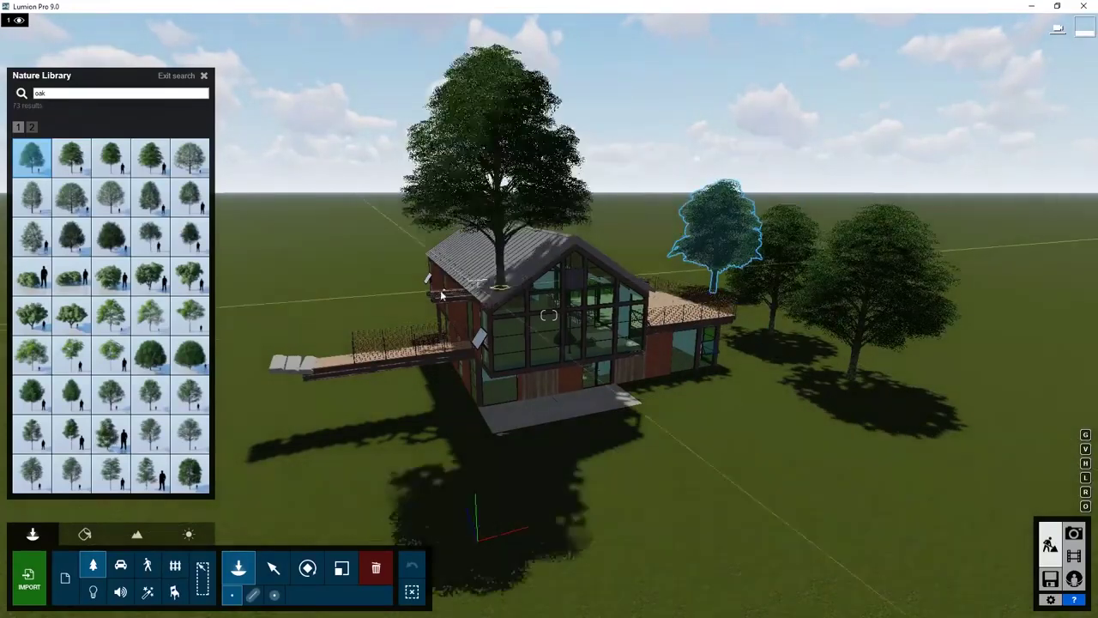
pyautogui.click(368, 305)
pyautogui.click(282, 342)
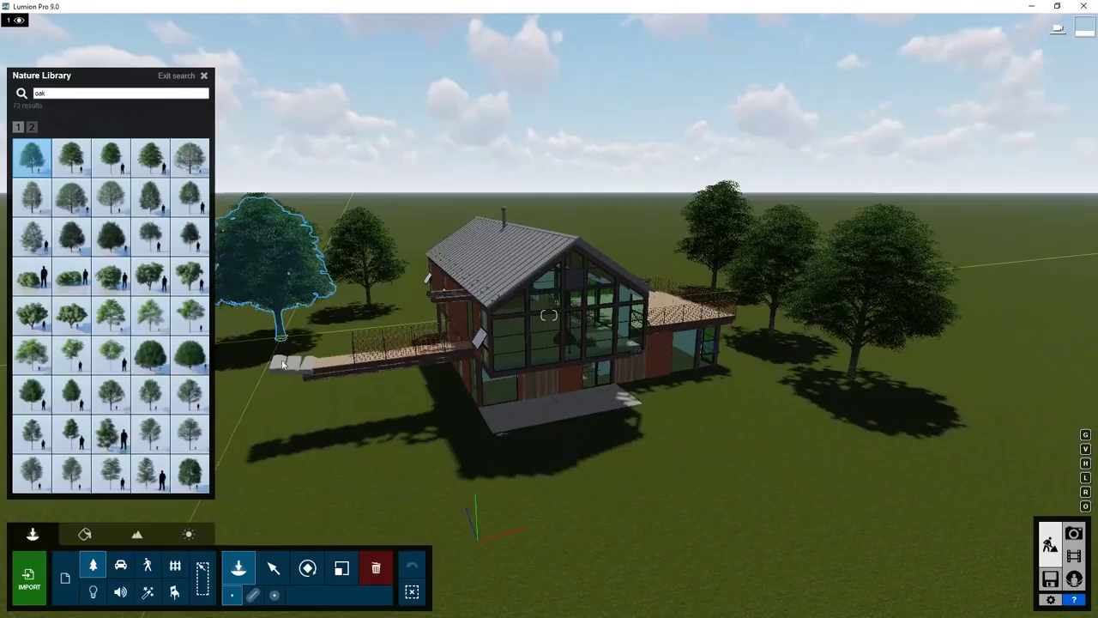
# - Shift the far-right oak slightly across the ground and turn it around its base
pyautogui.click(275, 569)
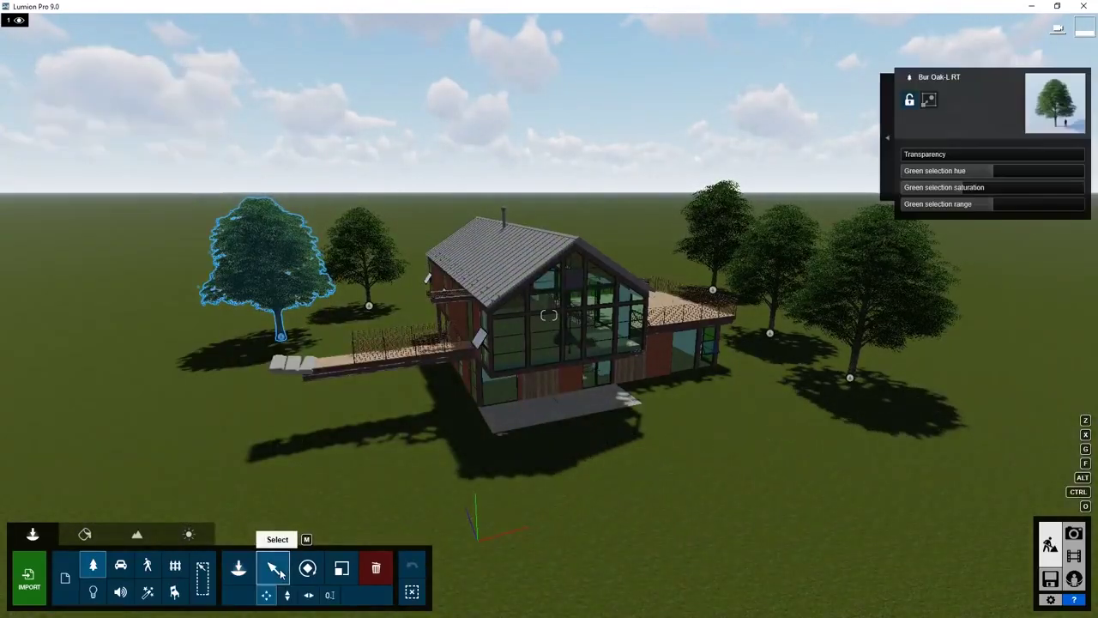
pyautogui.click(860, 316)
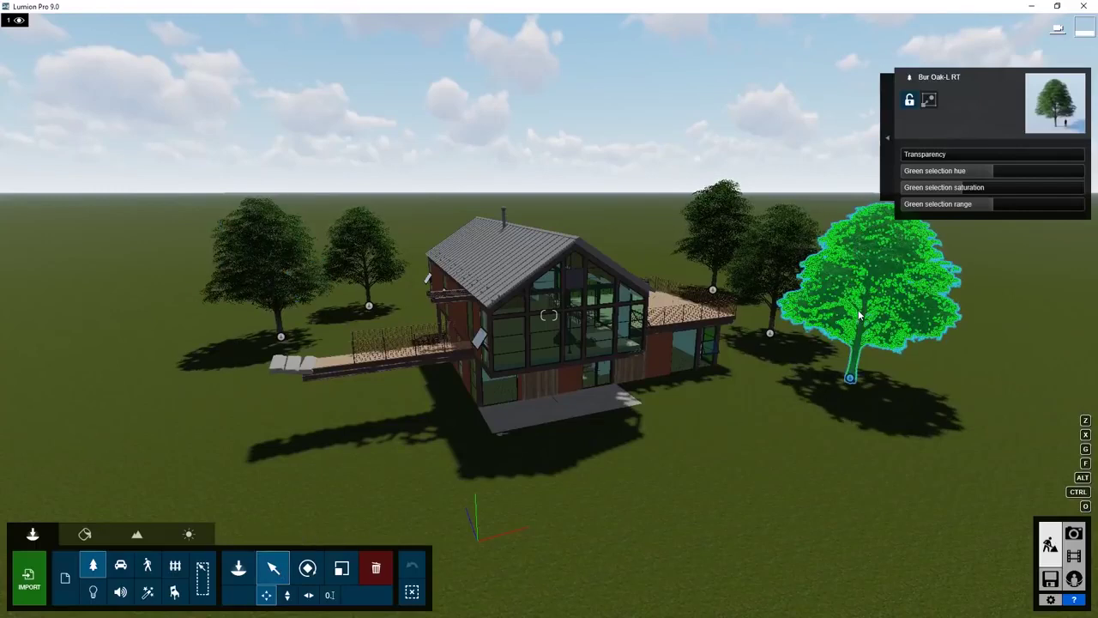
pyautogui.moveTo(850, 379)
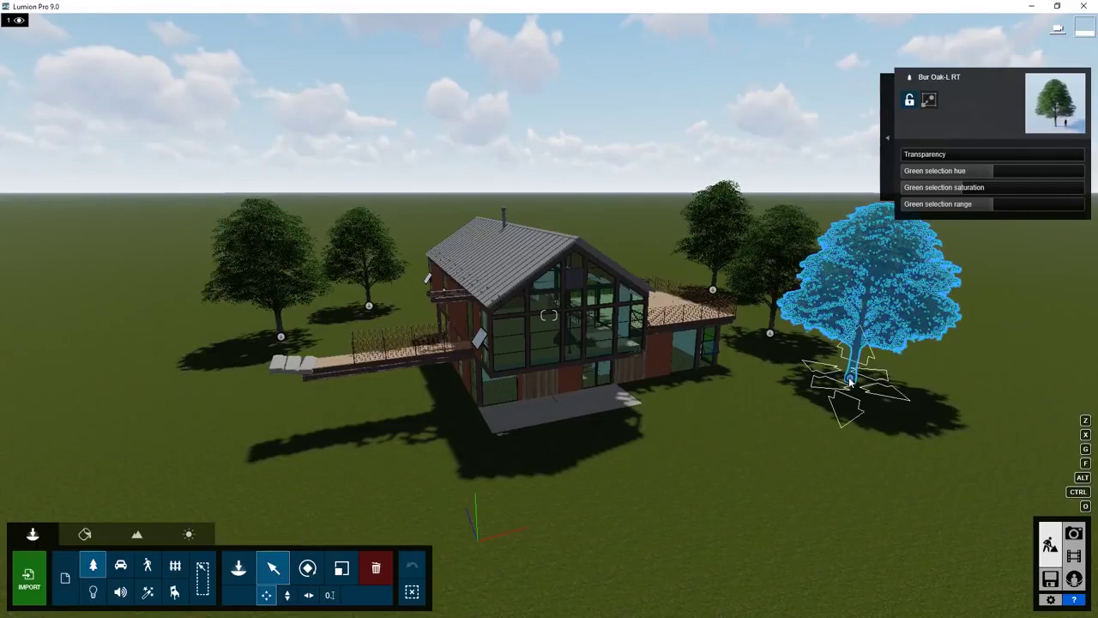
pyautogui.moveTo(849, 379); pyautogui.dragTo(864, 375)
pyautogui.click(307, 568)
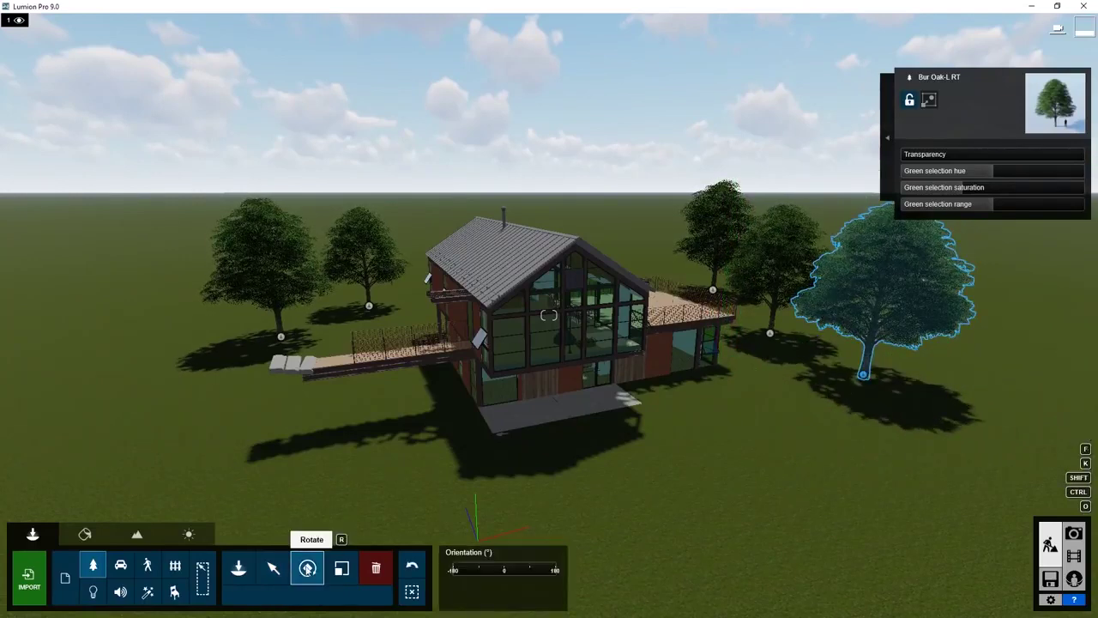
pyautogui.moveTo(863, 378)
pyautogui.moveTo(864, 377)
pyautogui.mouseDown()
pyautogui.moveTo(843, 369)
pyautogui.moveTo(870, 403)
pyautogui.moveTo(838, 393)
pyautogui.moveTo(842, 344)
pyautogui.moveTo(840, 391)
pyautogui.moveTo(856, 389)
pyautogui.mouseUp()
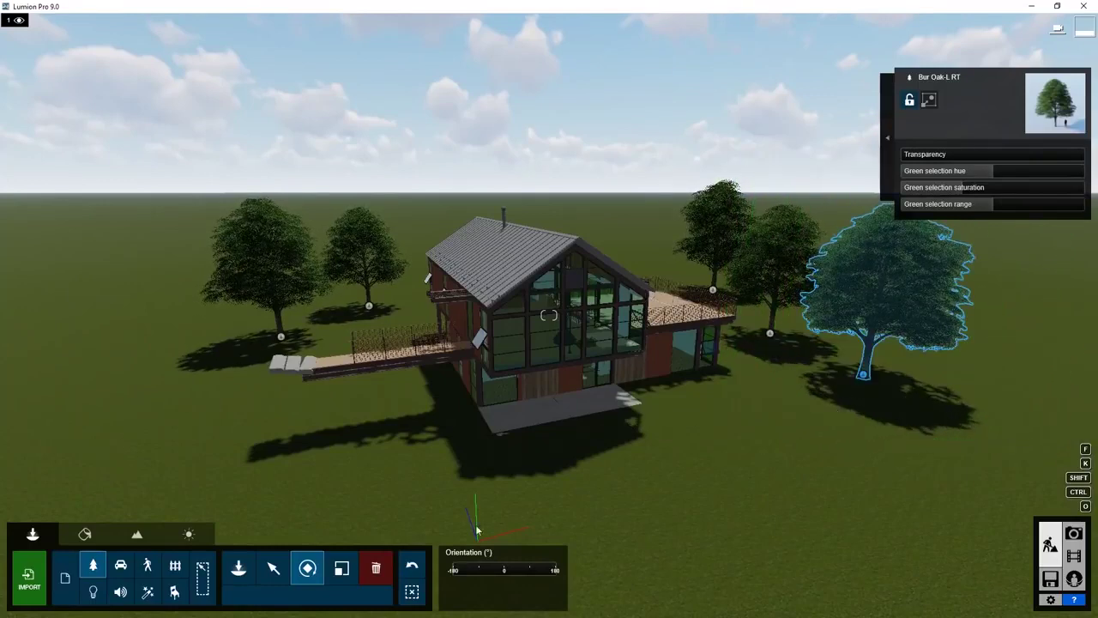
# - Enlarge the right oak, resize the oak behind the house, and rotate the left tree
pyautogui.click(341, 568)
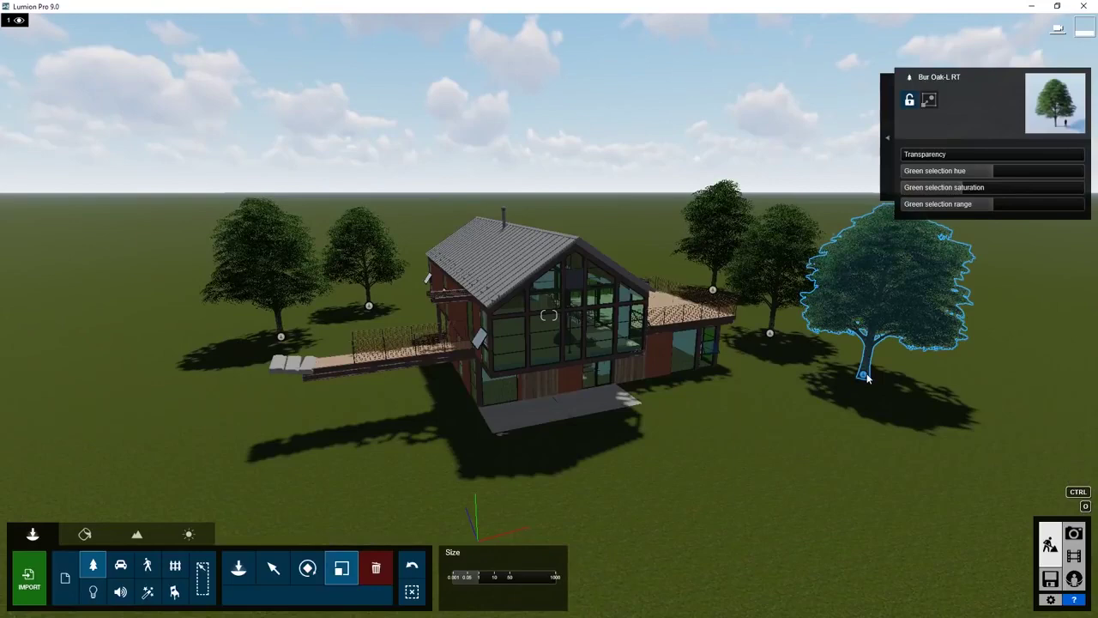
pyautogui.moveTo(867, 377); pyautogui.dragTo(871, 373)
pyautogui.moveTo(773, 333); pyautogui.dragTo(695, 350)
pyautogui.click(307, 568)
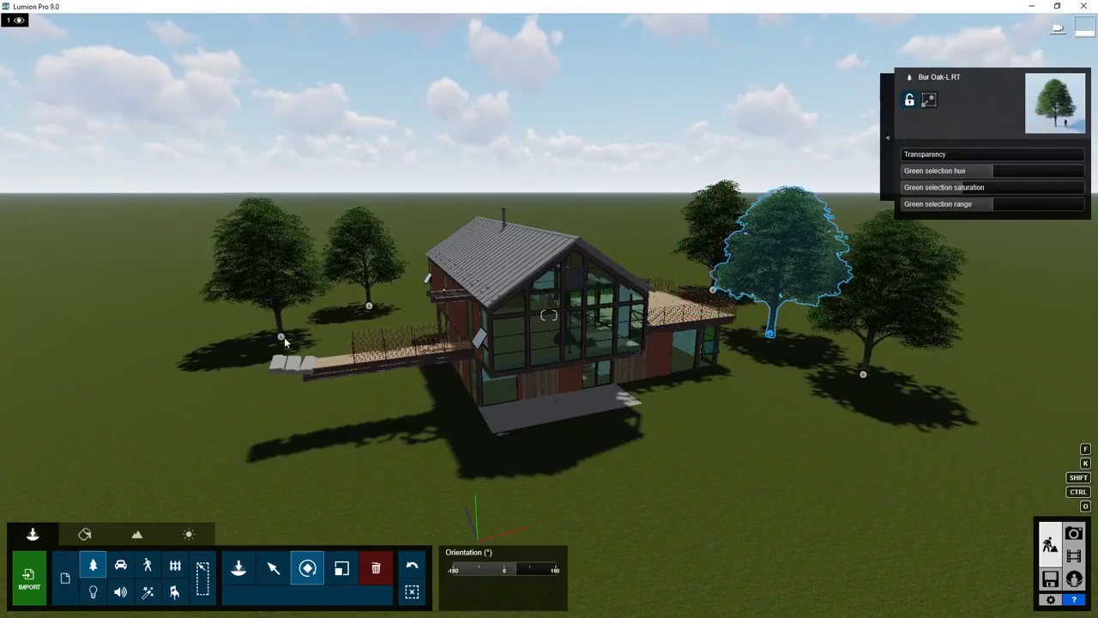
pyautogui.moveTo(283, 336); pyautogui.dragTo(365, 319)
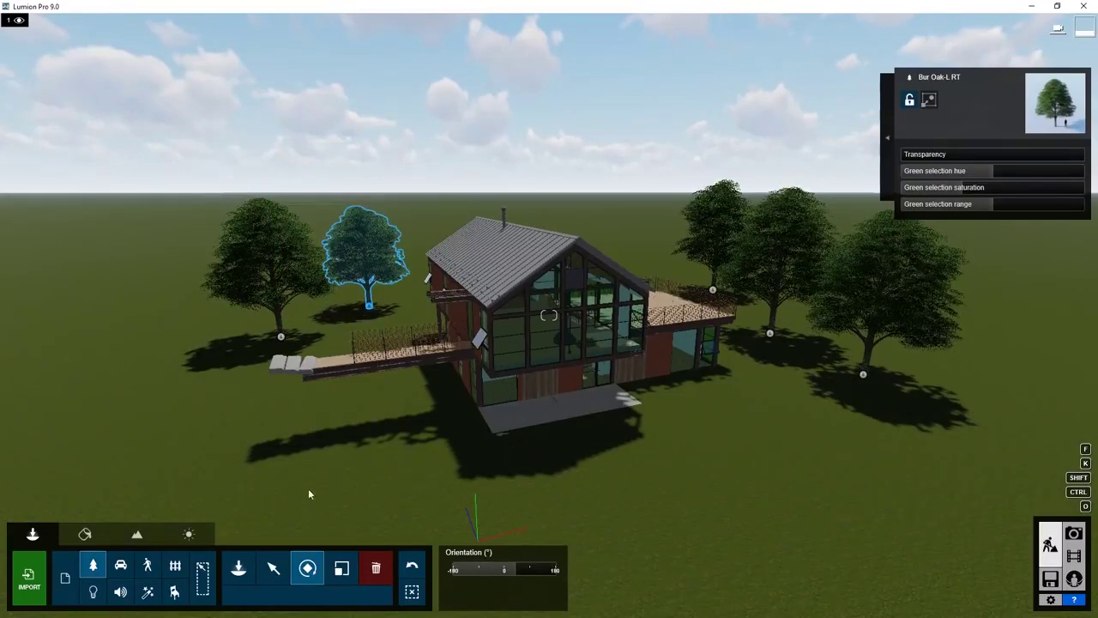
# - Plant two greatly enlarged Bur Oaks in front of the house and at the front left
pyautogui.click(237, 571)
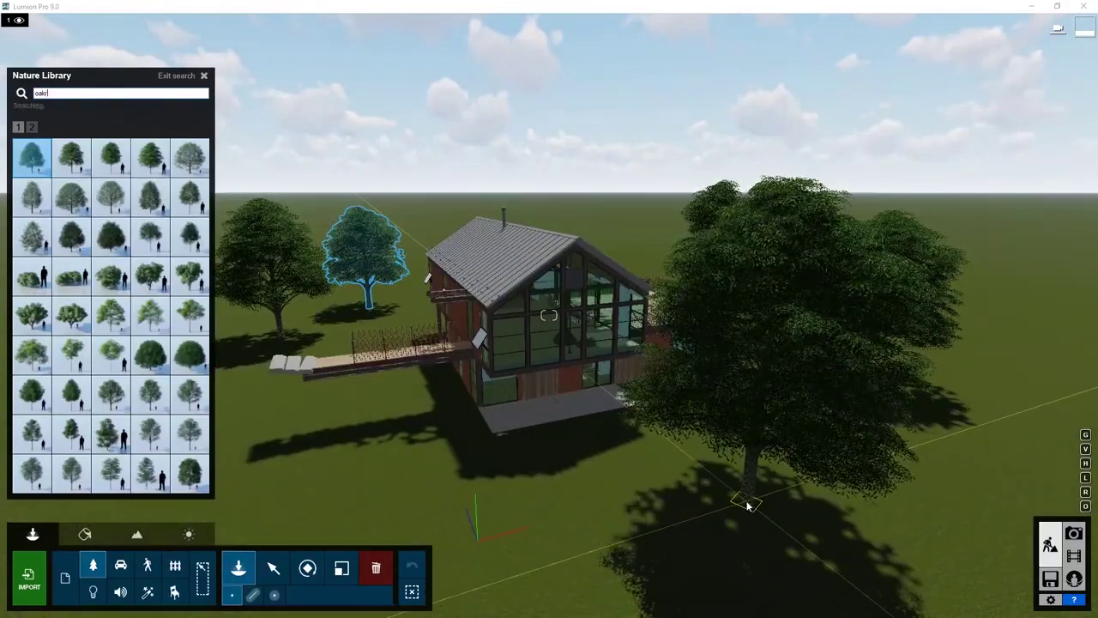
pyautogui.write('r')
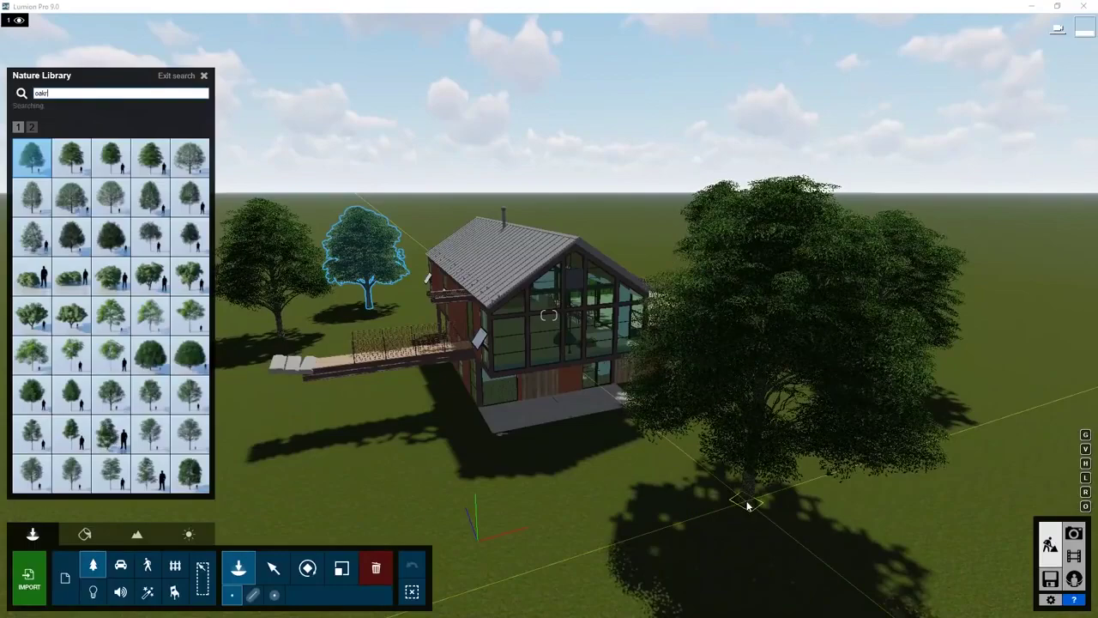
pyautogui.write('h')
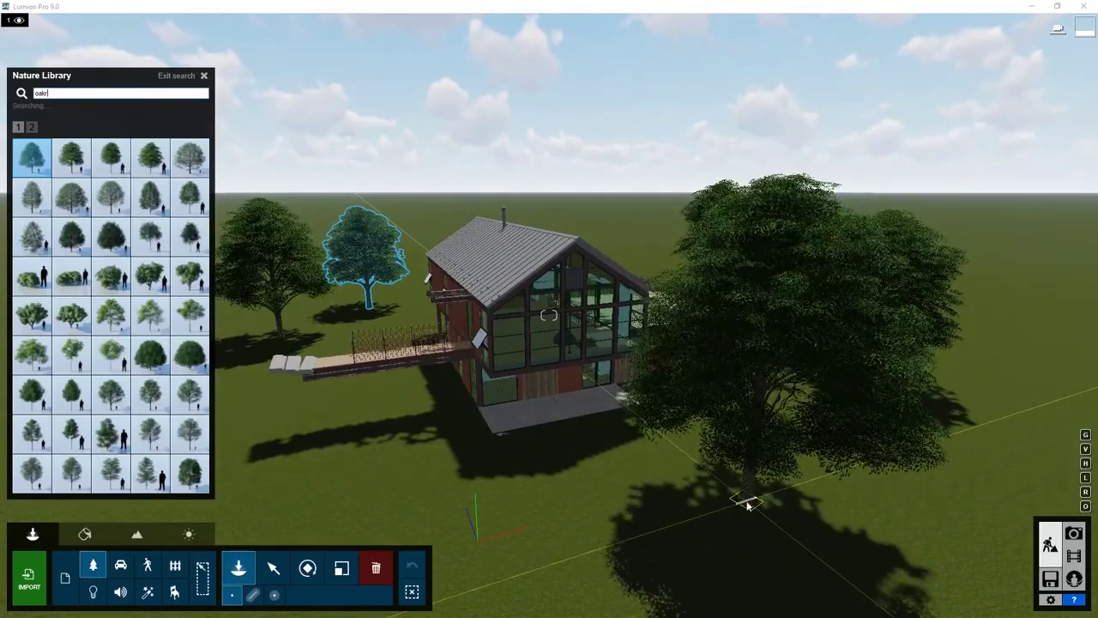
pyautogui.press('l')
pyautogui.moveTo(746, 500); pyautogui.dragTo(753, 454)
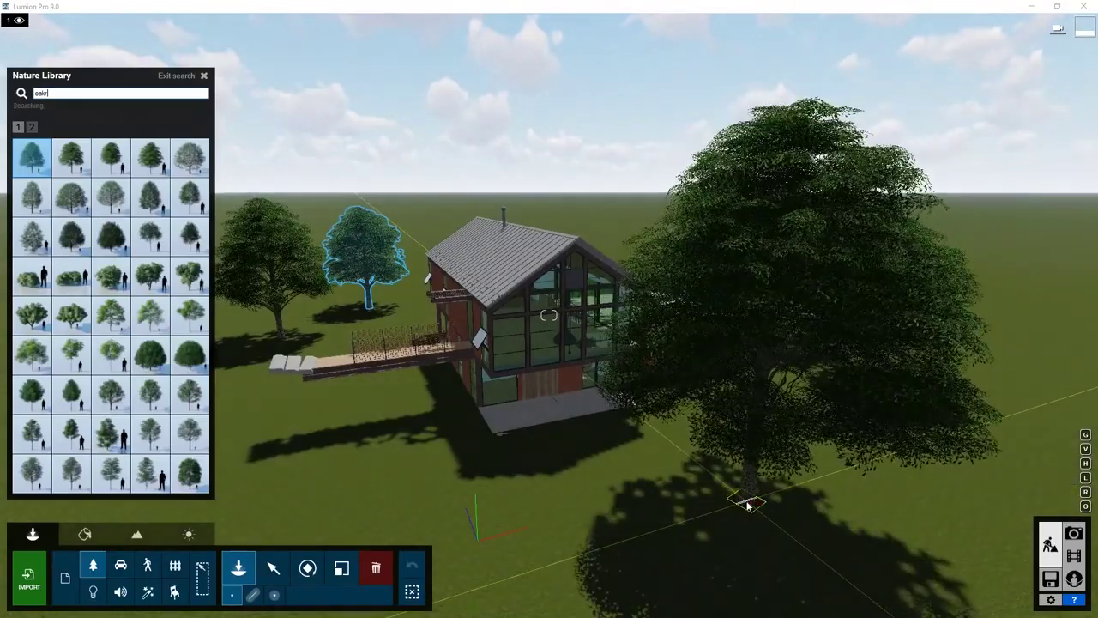
pyautogui.click(573, 510)
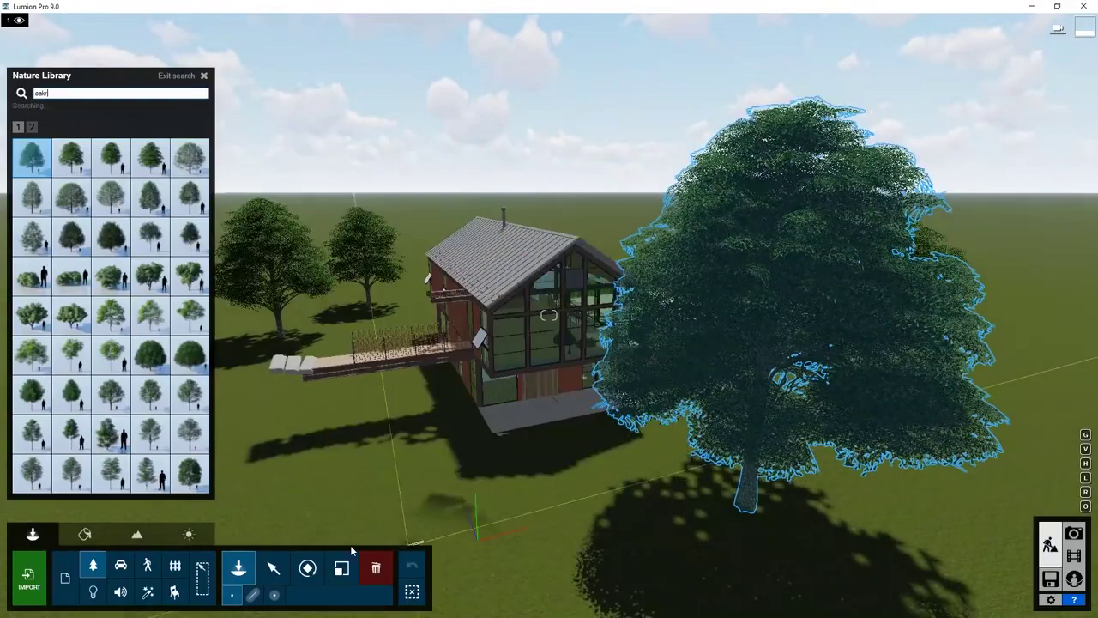
pyautogui.click(445, 484)
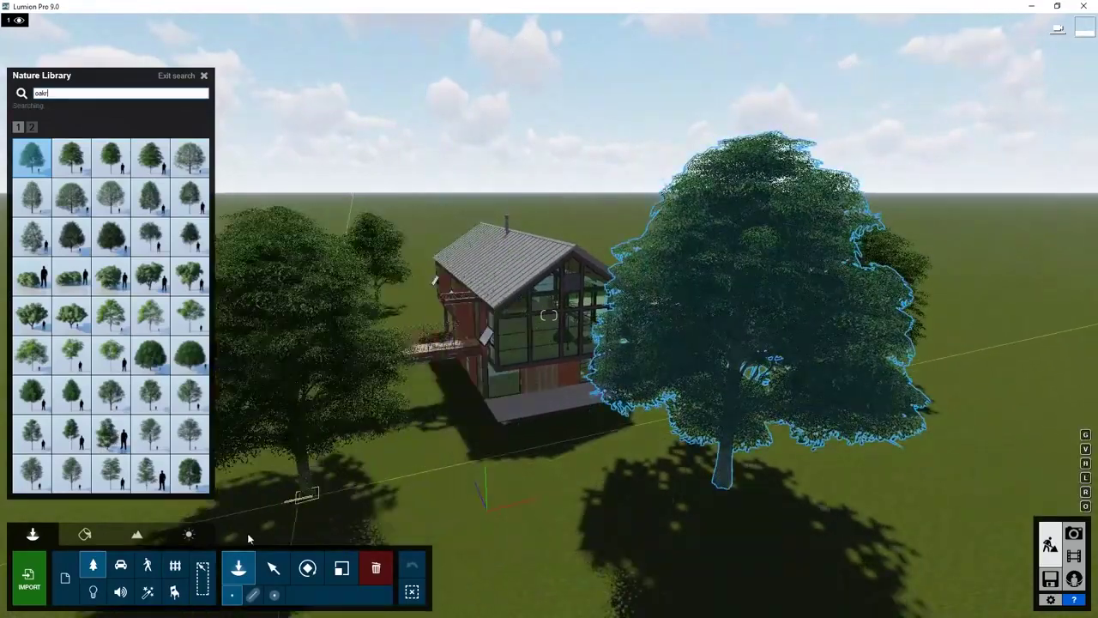
pyautogui.click(273, 567)
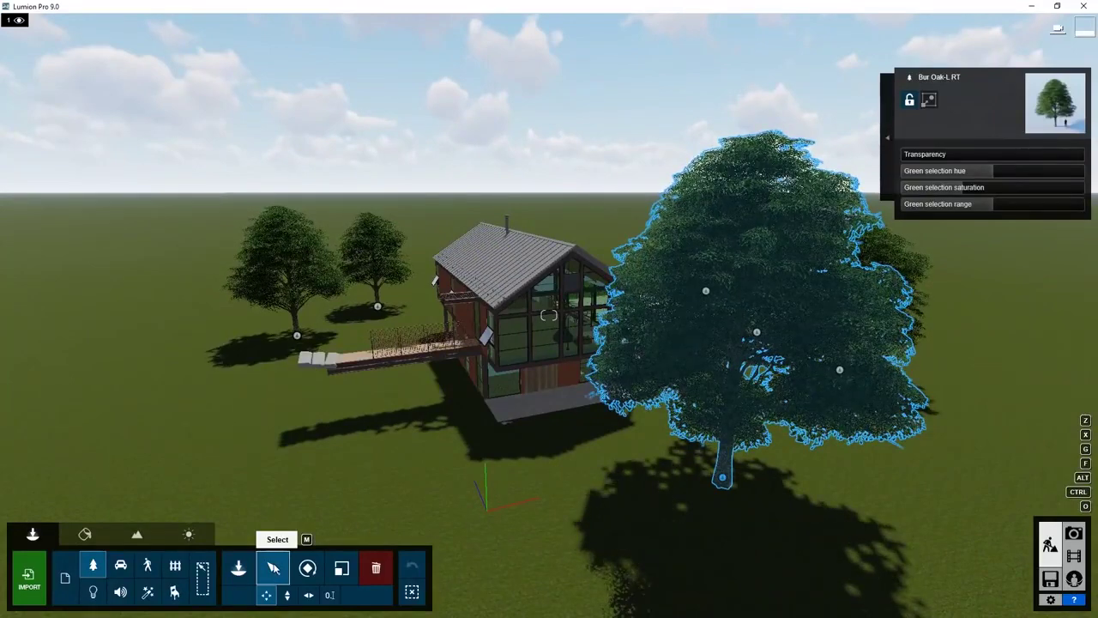
# - Delete the large oak standing in front of the house
pyautogui.click(376, 568)
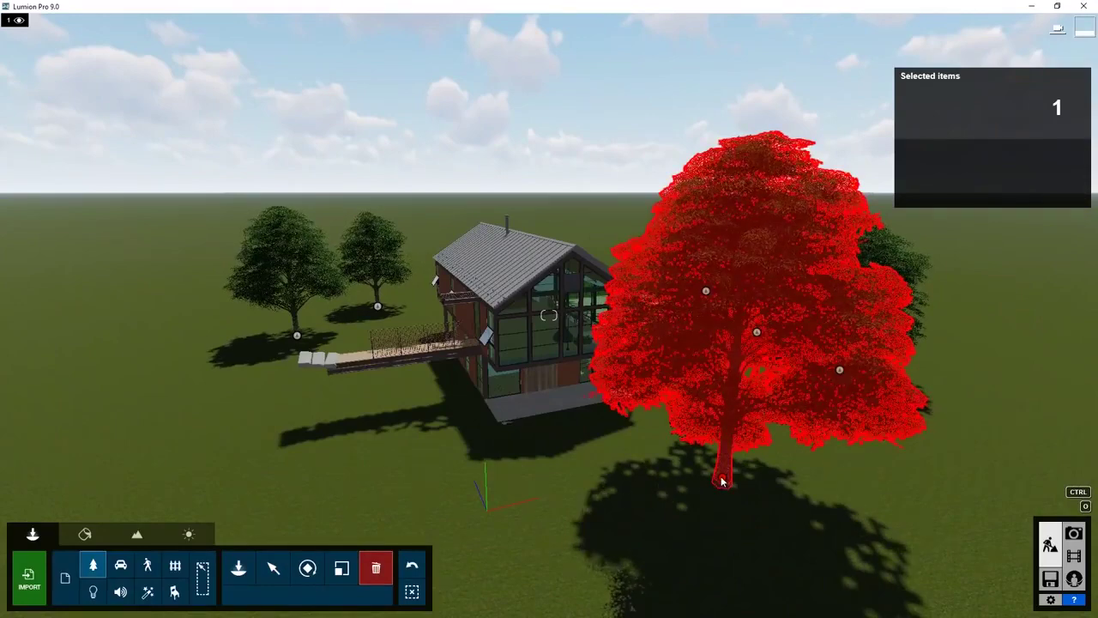
pyautogui.click(722, 482)
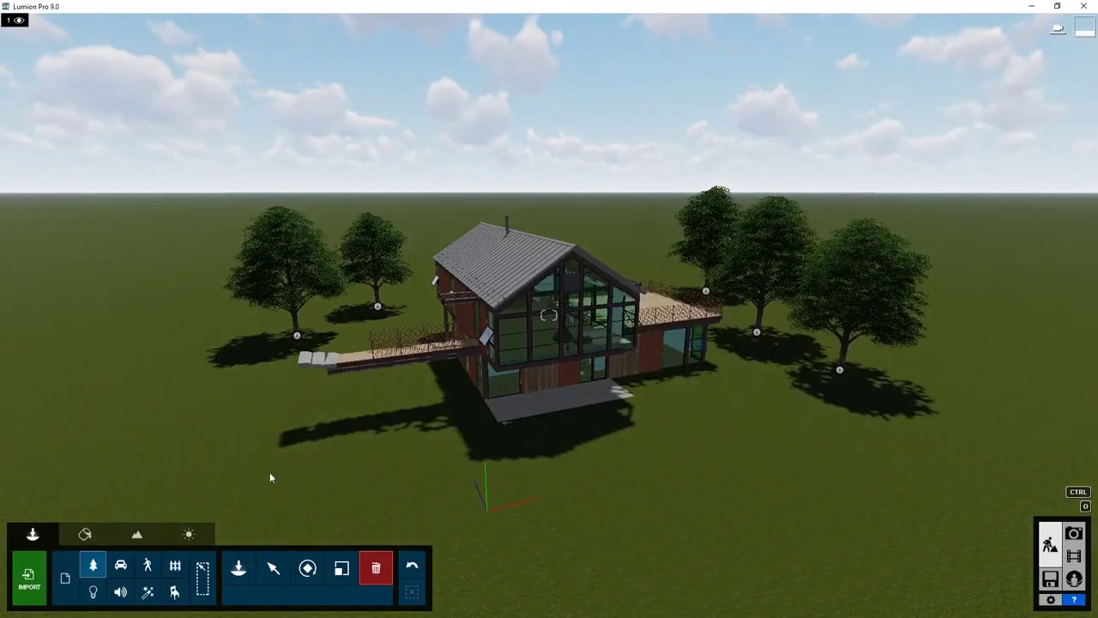
pyautogui.click(273, 567)
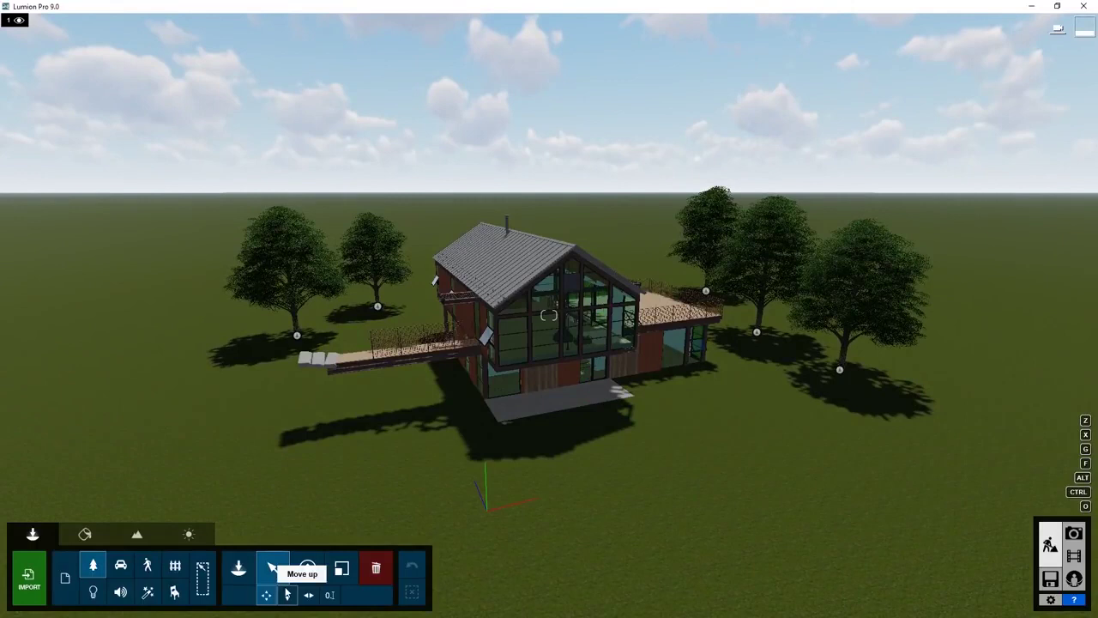
# - Position the rightmost oak at exact coordinates X 27 and Z 5
pyautogui.click(331, 598)
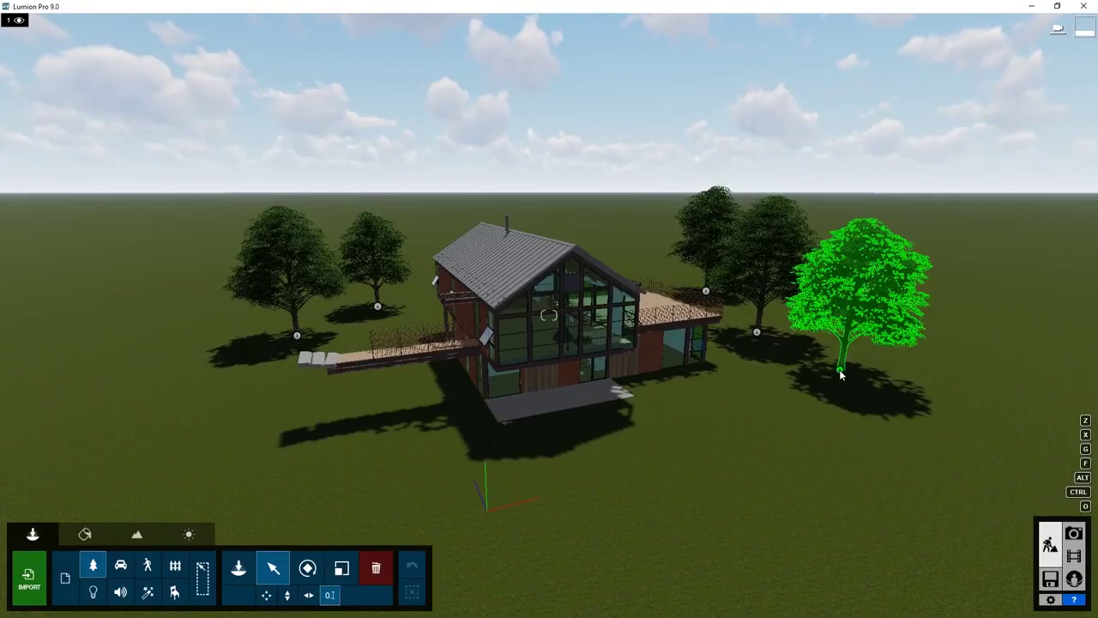
pyautogui.click(840, 371)
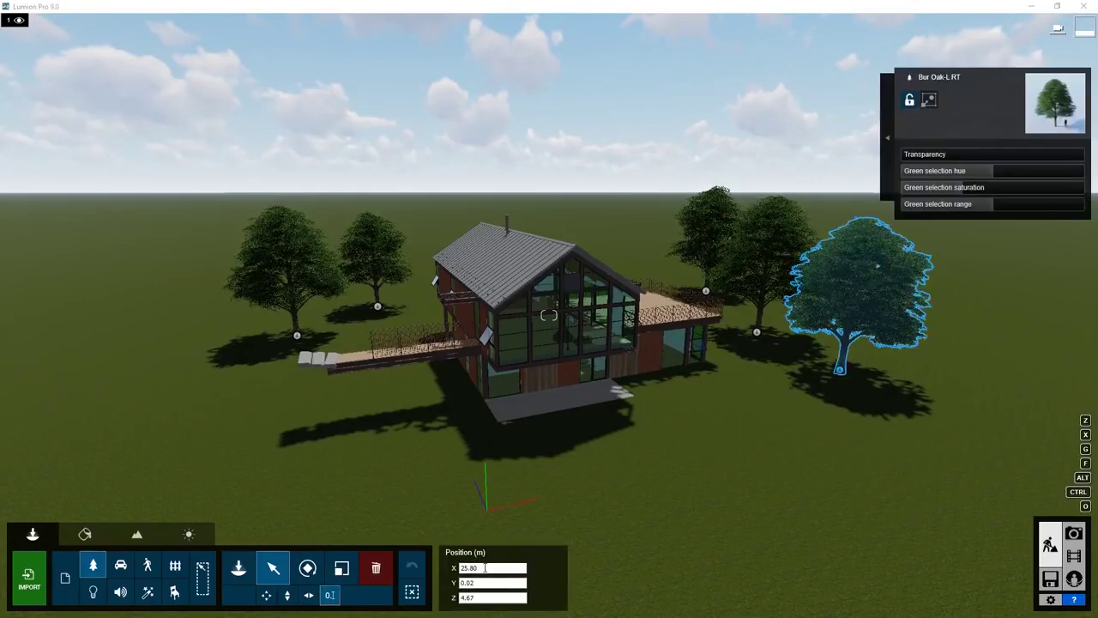
pyautogui.write('27')
pyautogui.press('Tab')
pyautogui.press('Tab')
pyautogui.write('5')
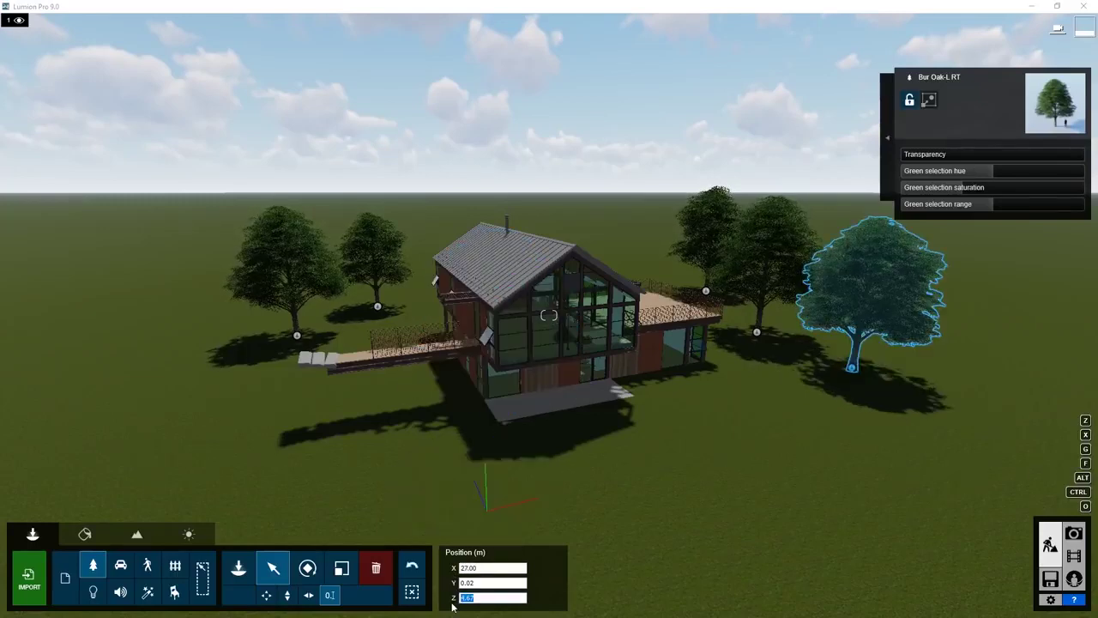
pyautogui.press('Return')
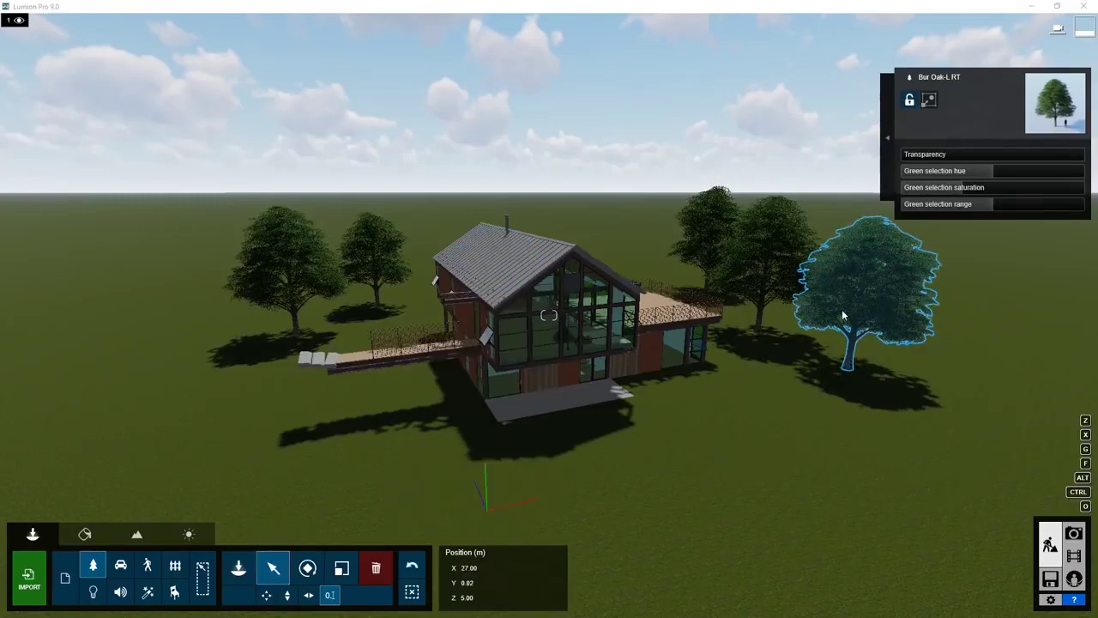
pyautogui.click(842, 309)
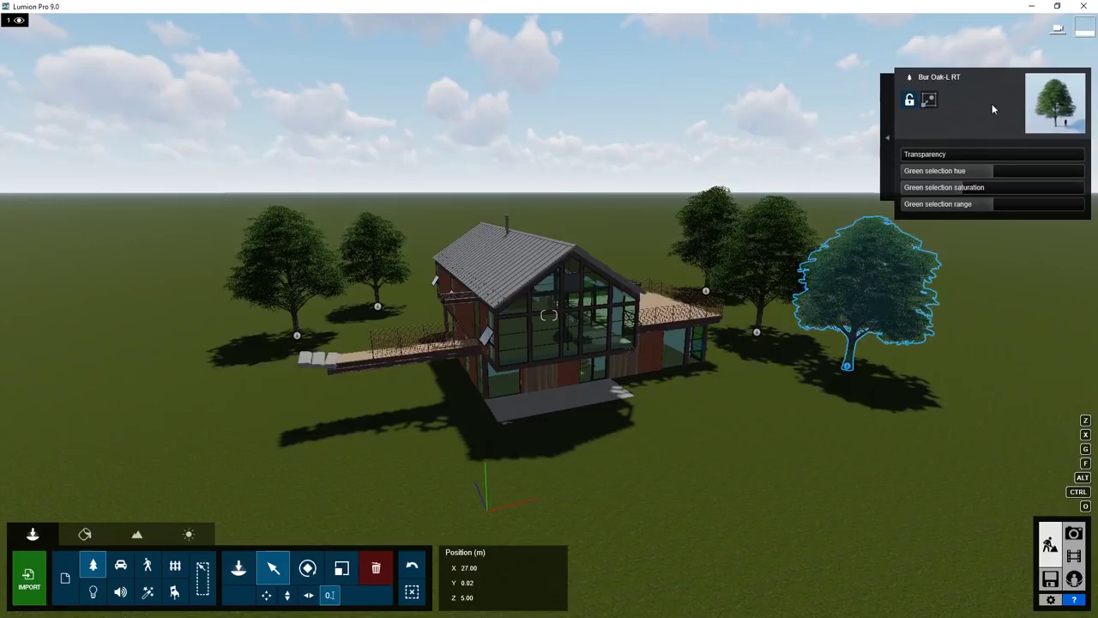
# - Set the oak's transparency to 0.4 and move it in front of the house
pyautogui.moveTo(907, 159)
pyautogui.moveTo(908, 158); pyautogui.dragTo(1018, 147)
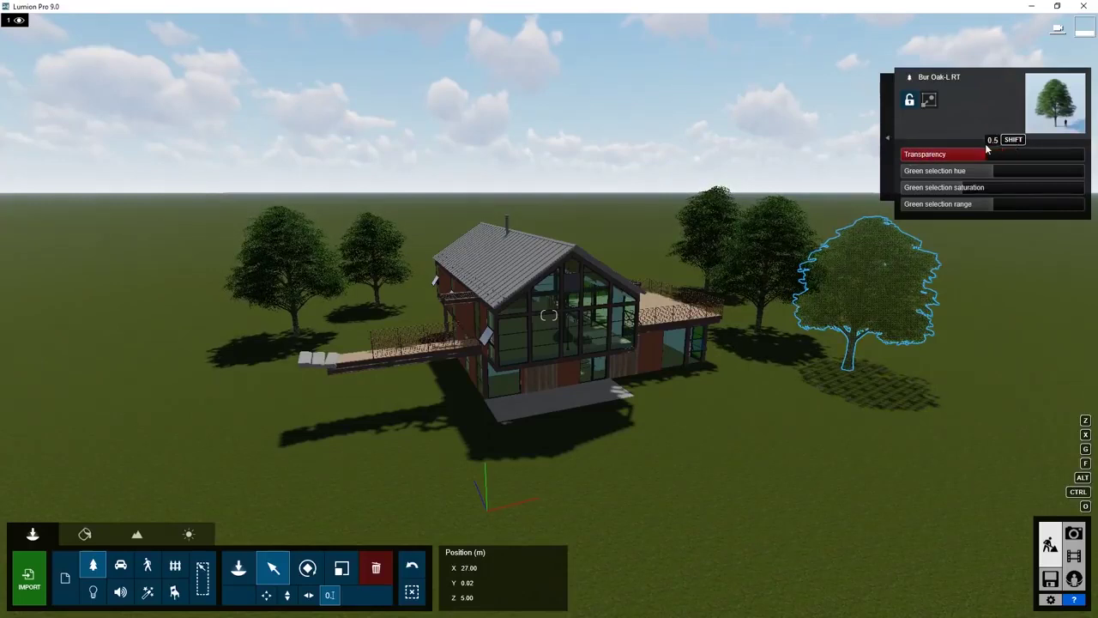
pyautogui.moveTo(986, 149)
pyautogui.mouseDown()
pyautogui.moveTo(959, 156)
pyautogui.moveTo(978, 156)
pyautogui.mouseUp()
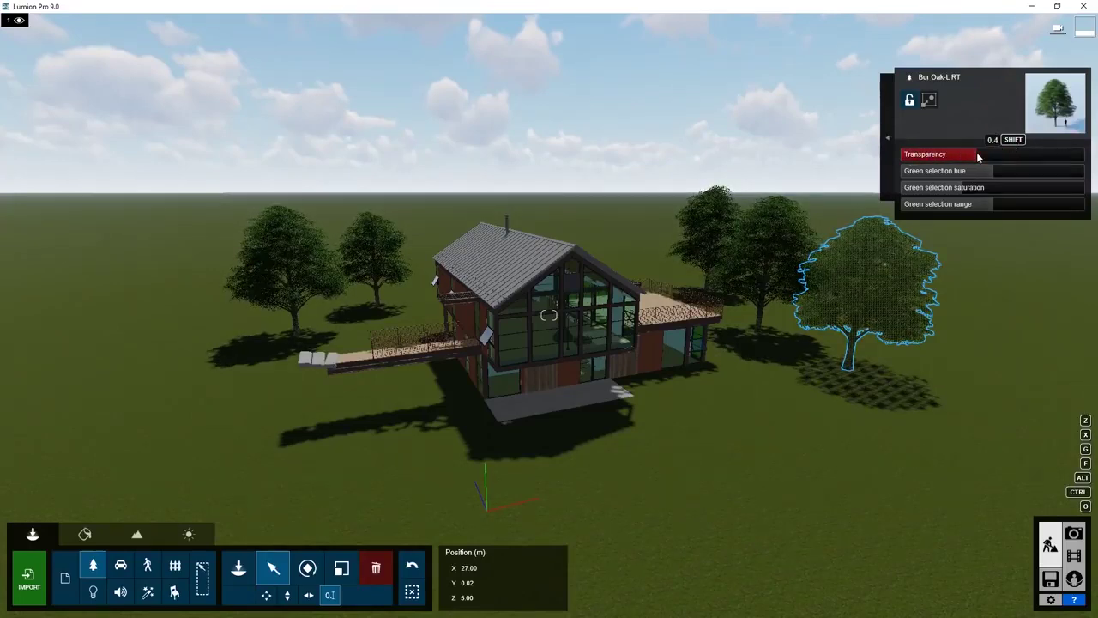
pyautogui.moveTo(848, 370); pyautogui.dragTo(541, 517)
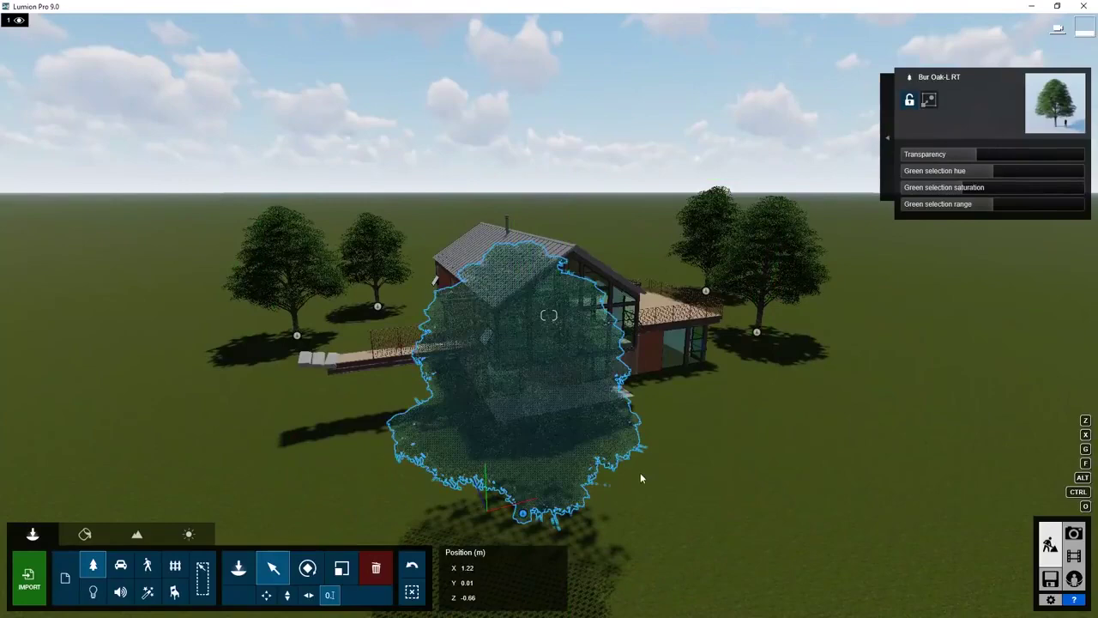
# - Lower the oak's green selection hue to 0.2 and adjust its saturation partway
pyautogui.moveTo(1077, 172); pyautogui.dragTo(996, 173)
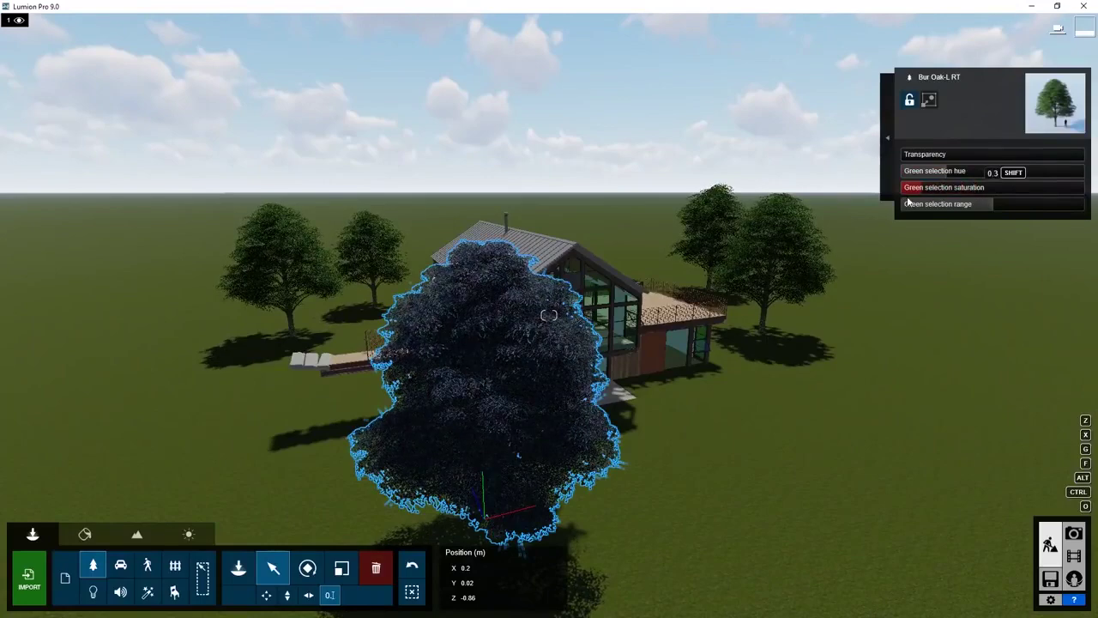
pyautogui.click(975, 188)
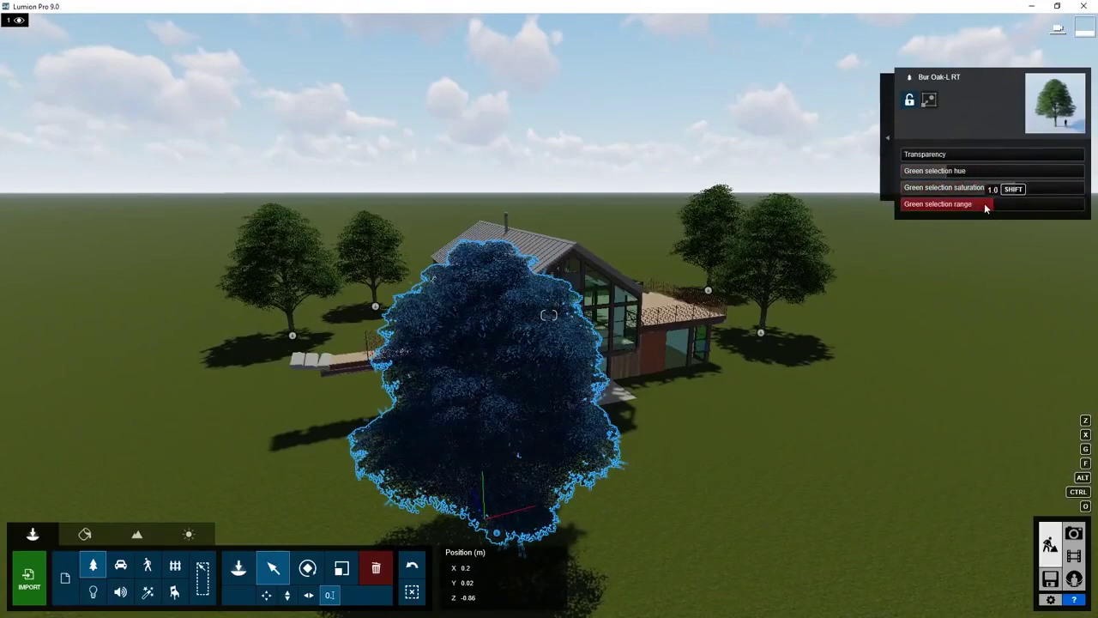
pyautogui.moveTo(922, 188); pyautogui.dragTo(844, 209)
pyautogui.click(980, 192)
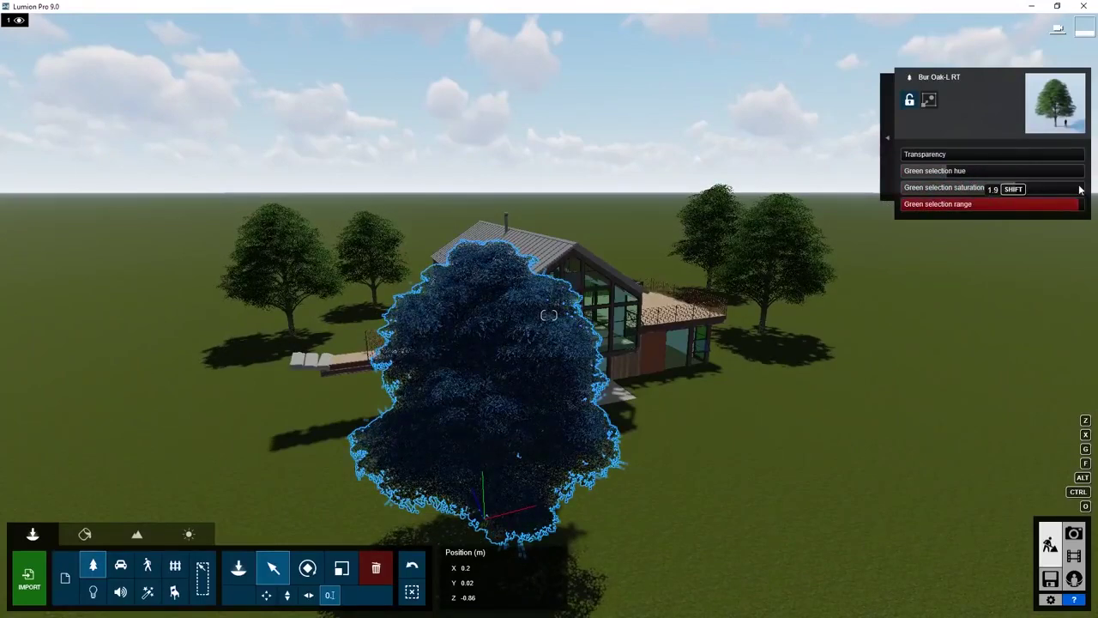
pyautogui.moveTo(719, 476); pyautogui.dragTo(683, 407, button='right')
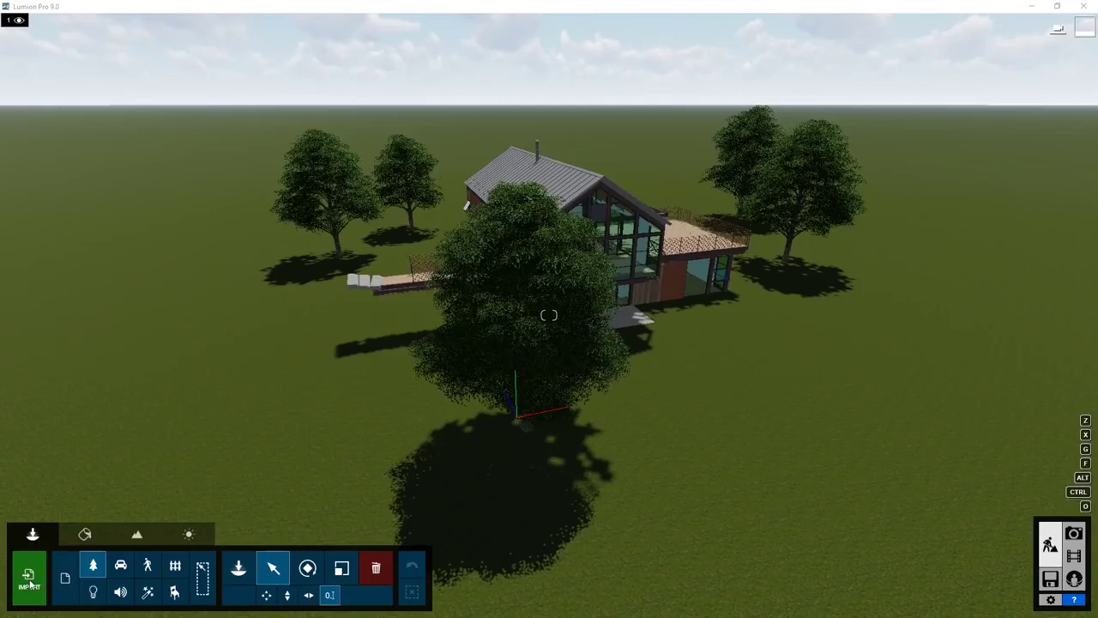
pyautogui.click(63, 580)
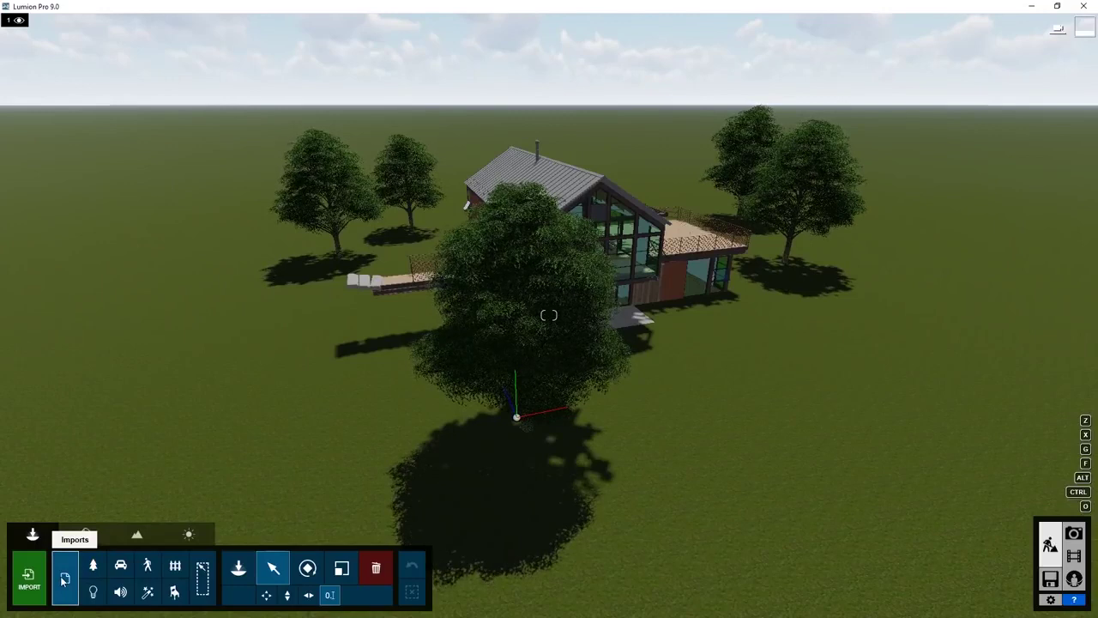
pyautogui.click(239, 568)
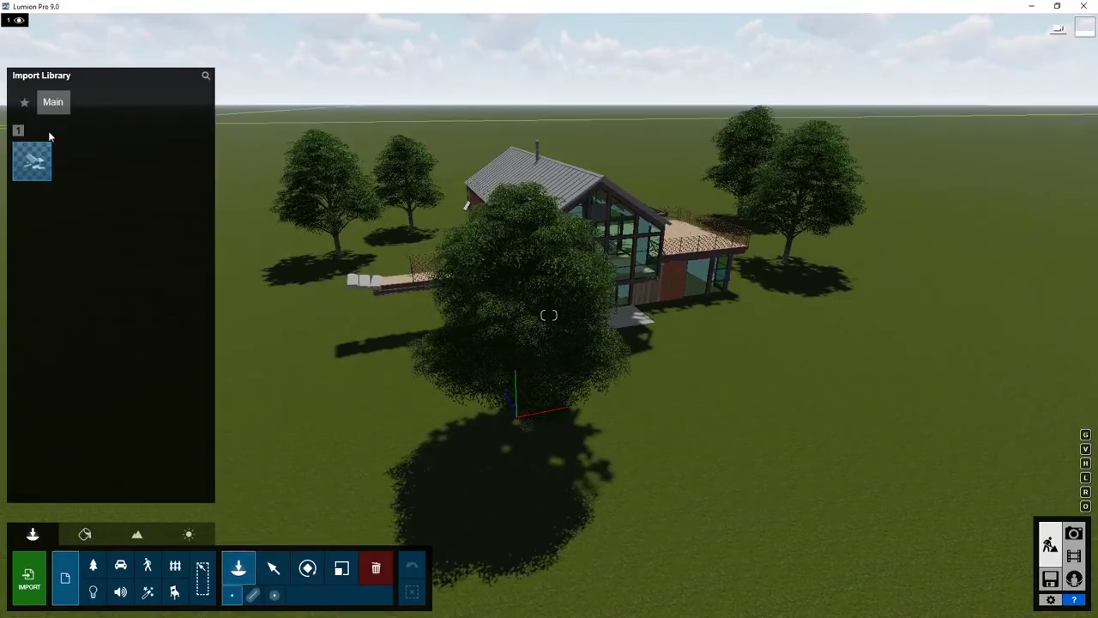
pyautogui.moveTo(36, 165)
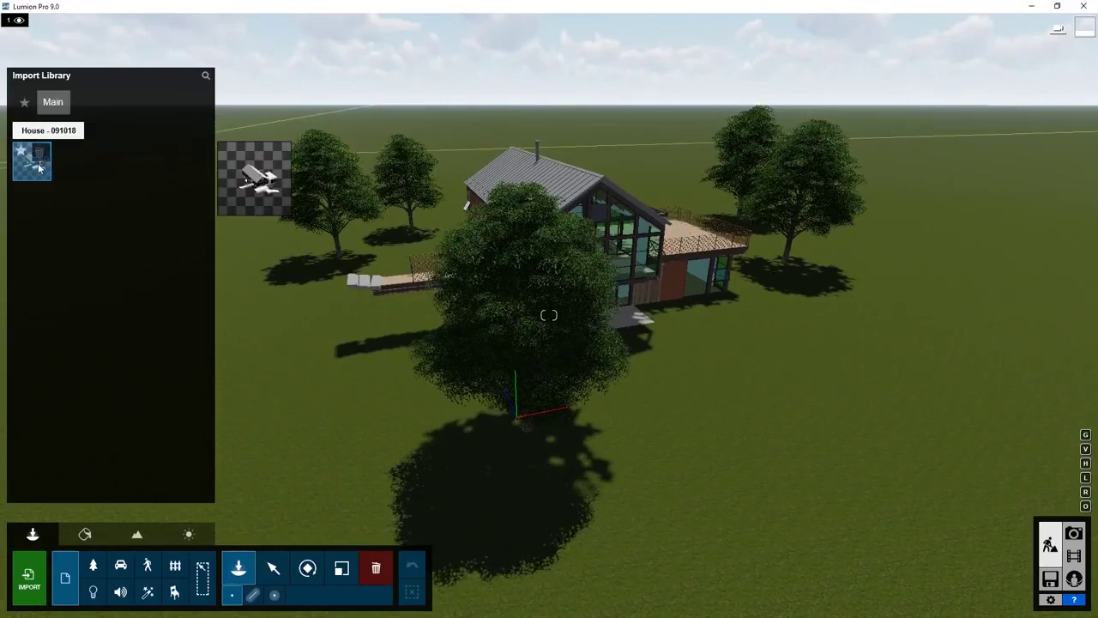
pyautogui.click(36, 167)
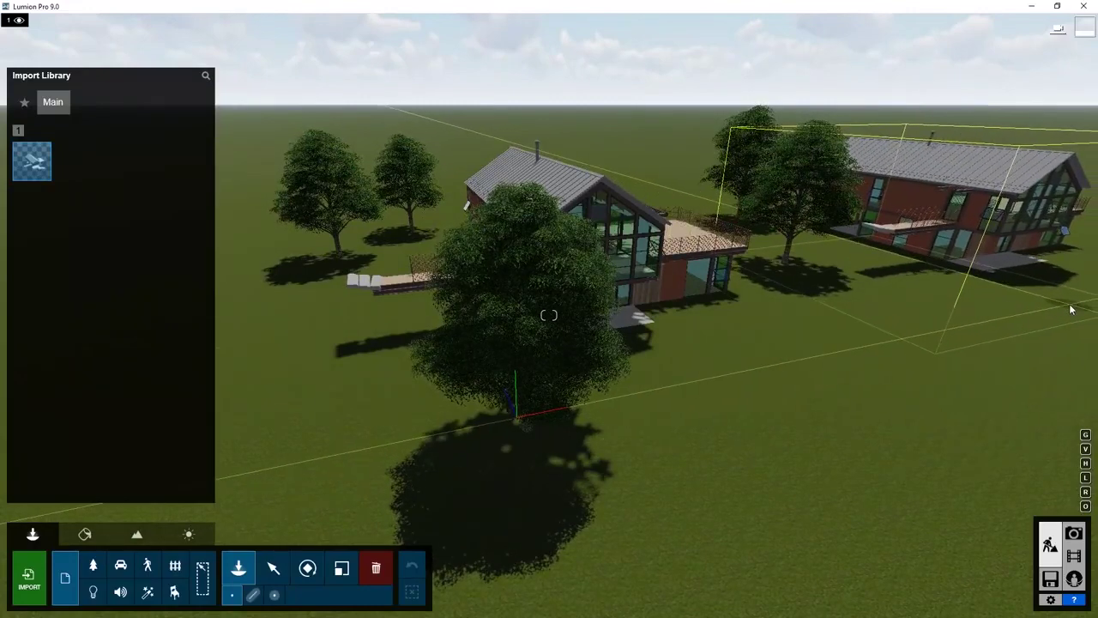
pyautogui.click(1070, 310)
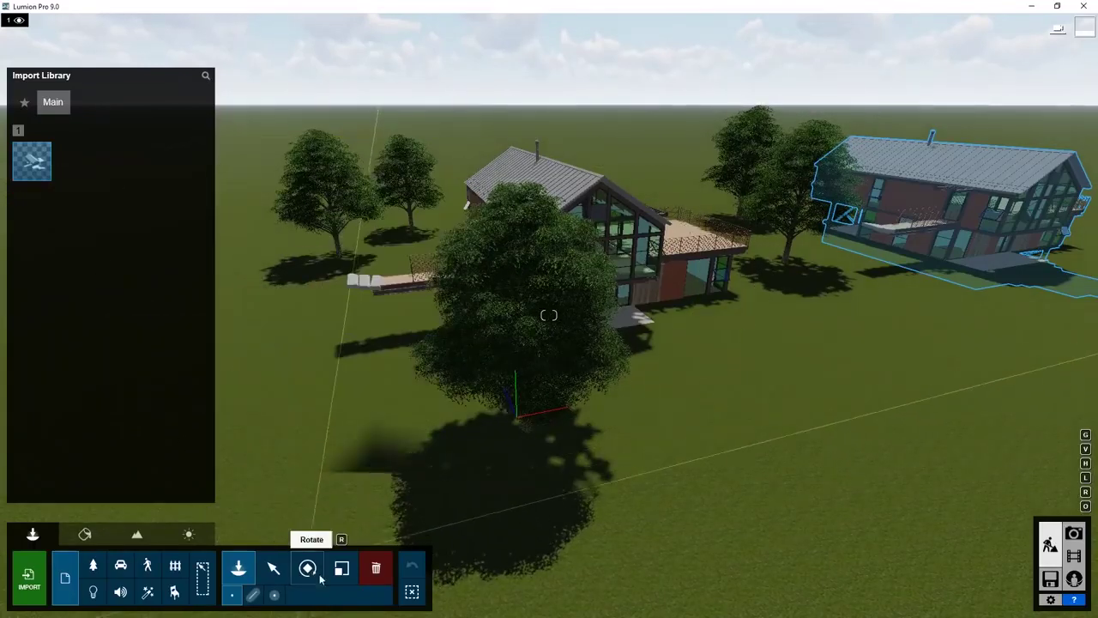
pyautogui.click(375, 571)
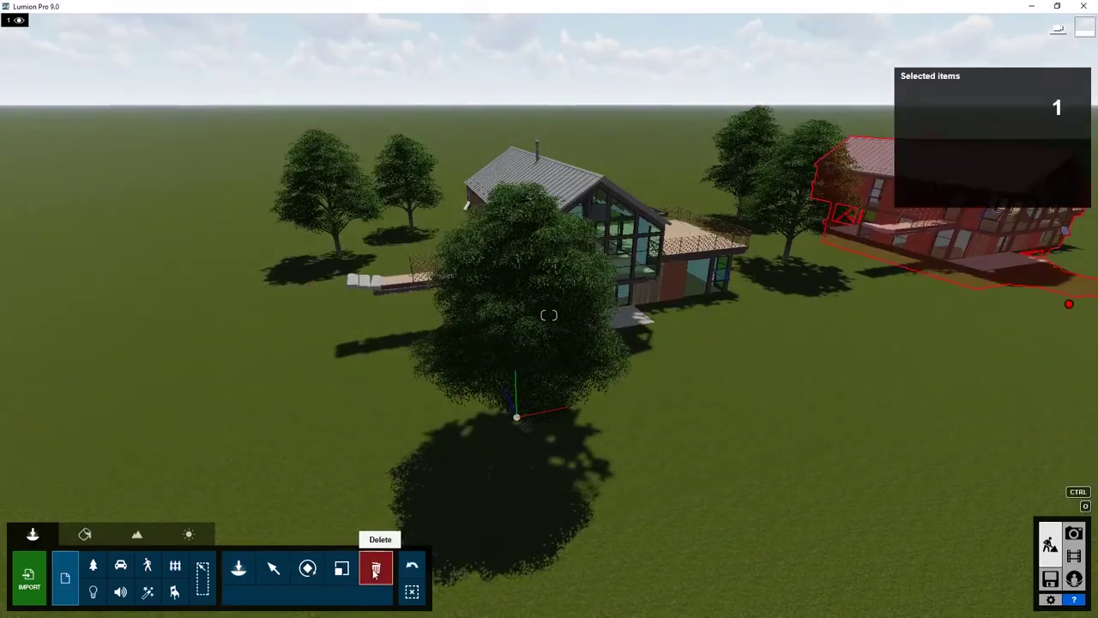
pyautogui.click(1069, 305)
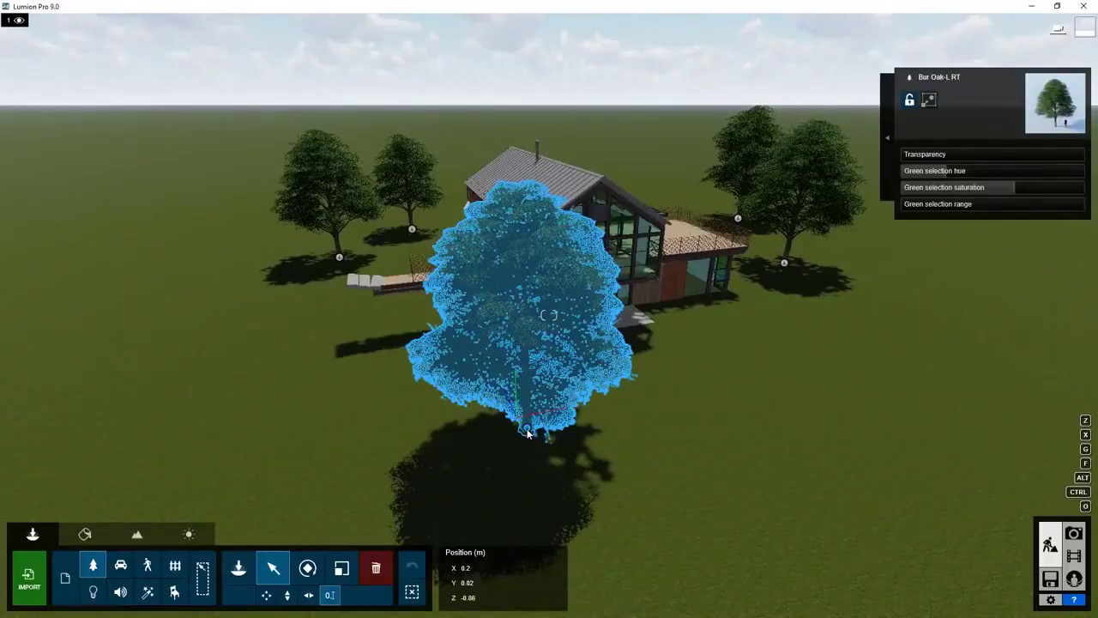
# - Move the front oak to the lawn left of the house at X -12.41, Z 12.59
pyautogui.moveTo(529, 433); pyautogui.dragTo(260, 333)
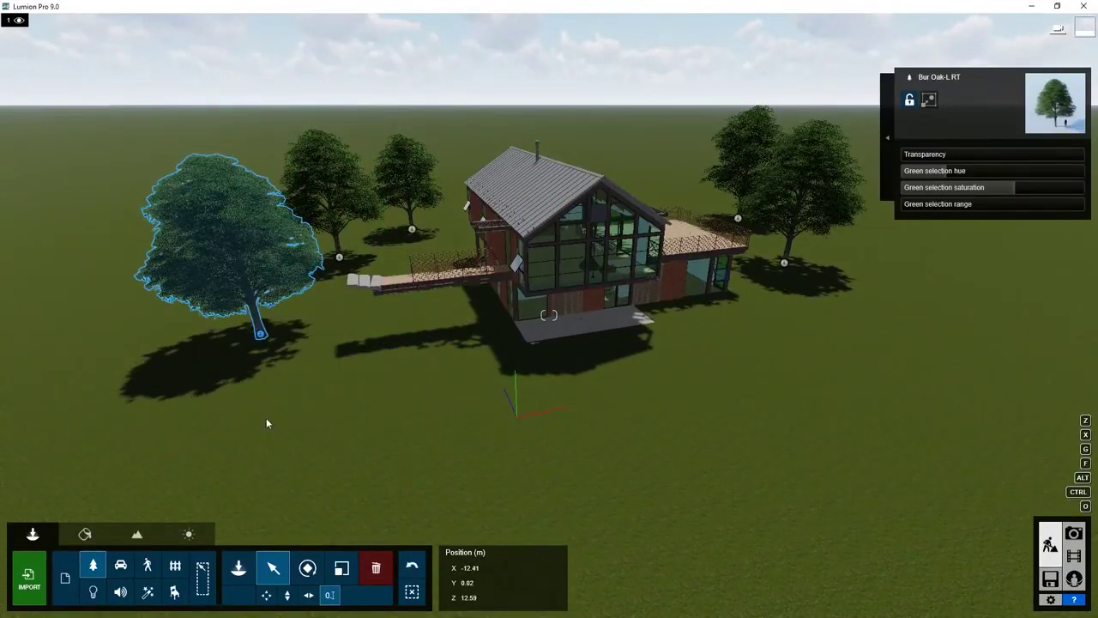
pyautogui.click(65, 577)
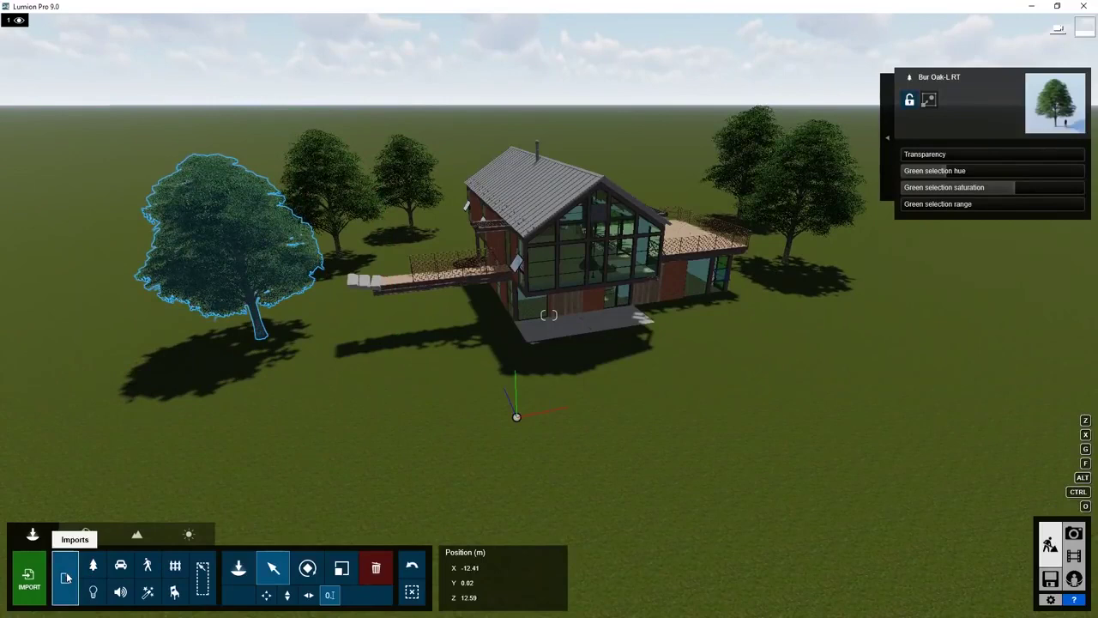
# - Select the imported House - 091018 model and show the Transport object category
pyautogui.click(516, 417)
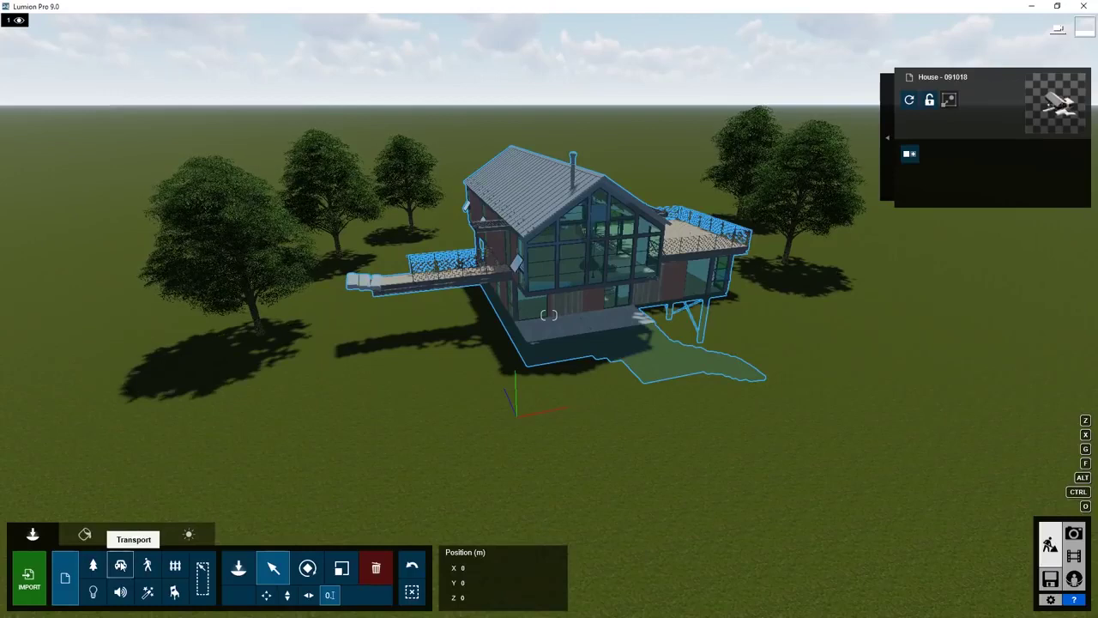
pyautogui.click(121, 565)
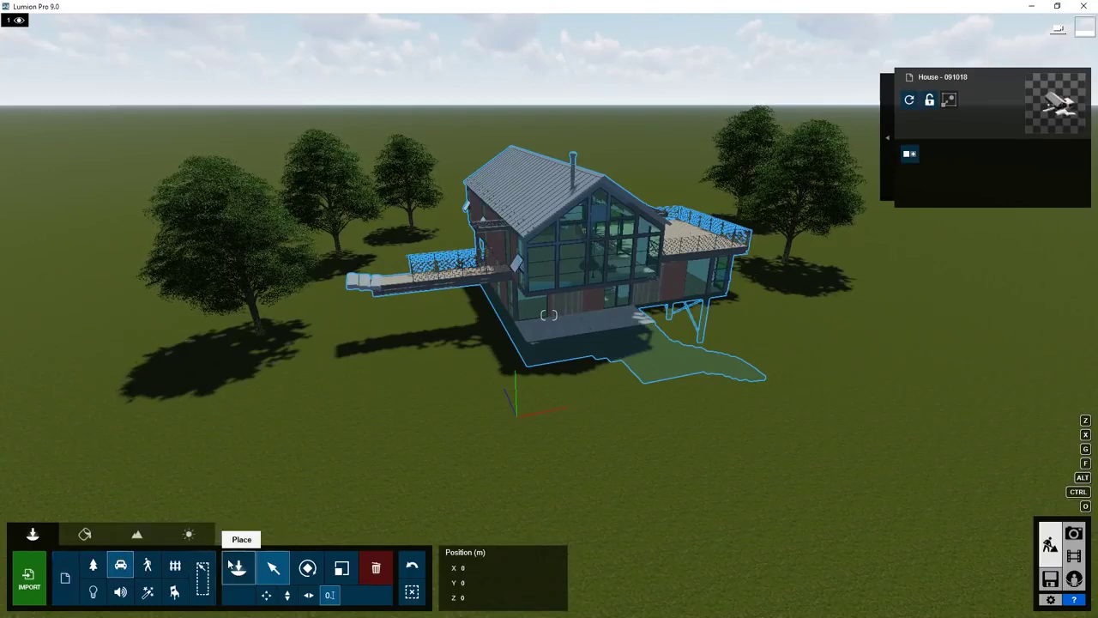
# - Browse the bus and car models in the Transport library
pyautogui.click(238, 567)
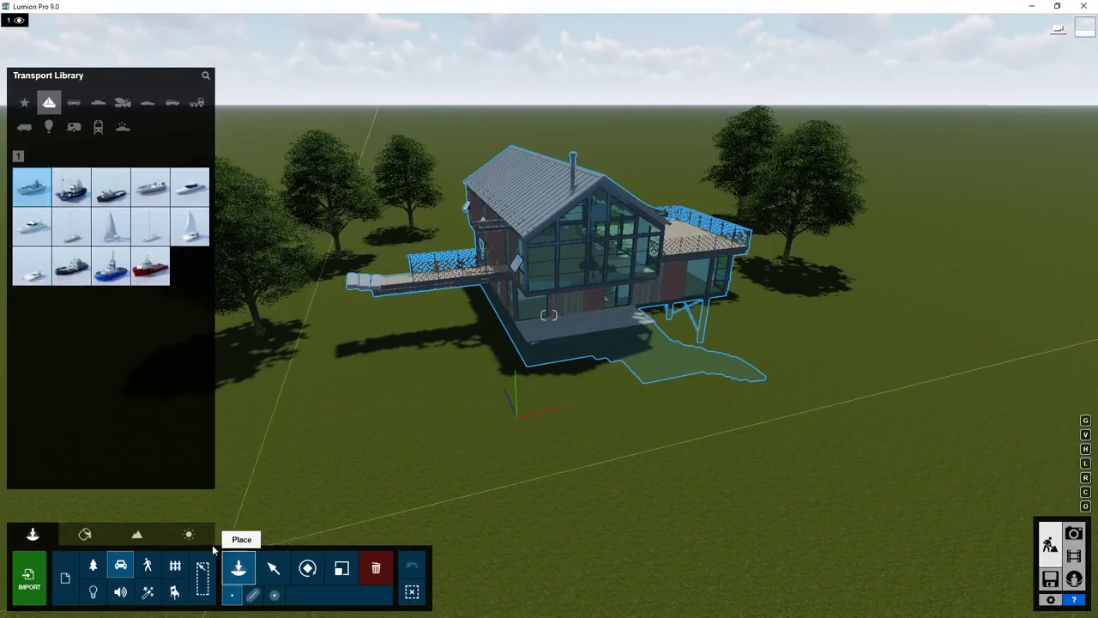
pyautogui.click(74, 103)
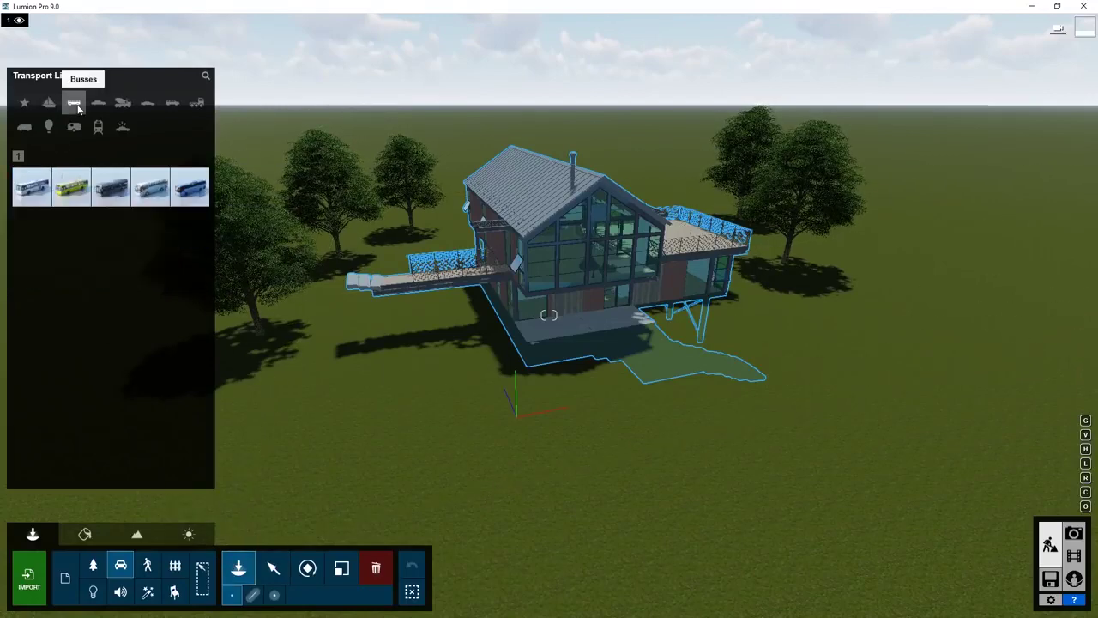
pyautogui.click(98, 104)
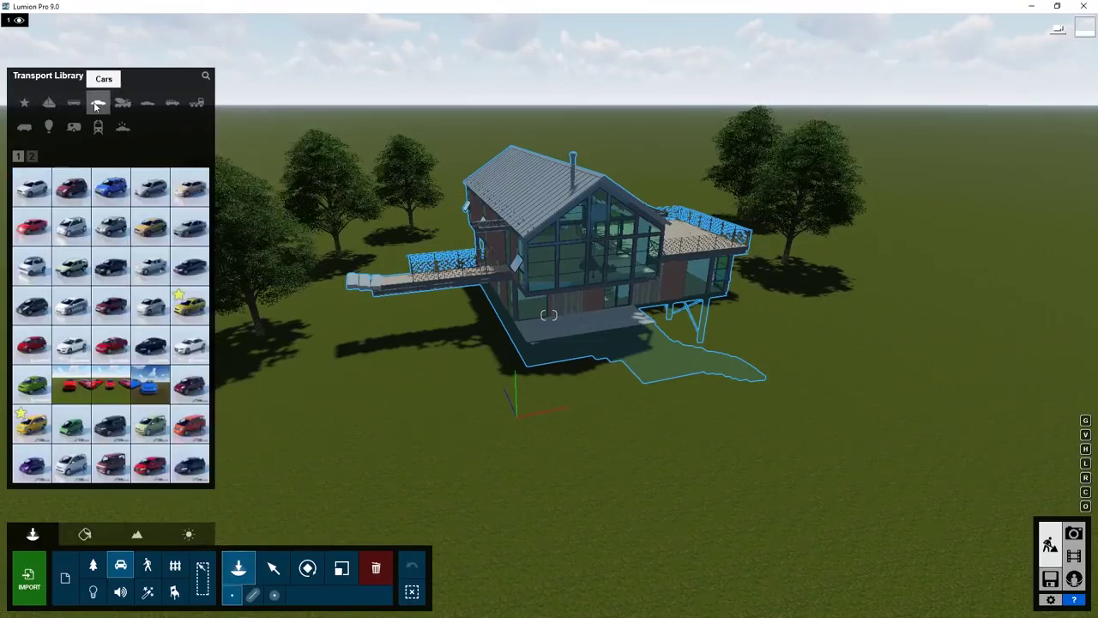
# - Place a man and a woman side by side on the lawn beside the house
pyautogui.click(149, 565)
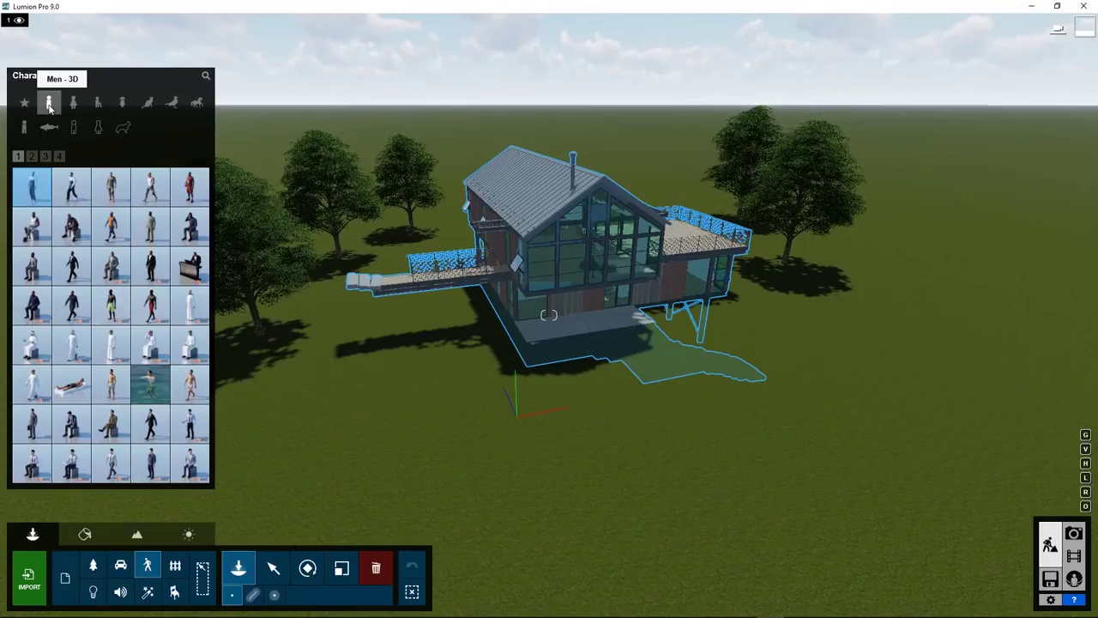
pyautogui.click(683, 343)
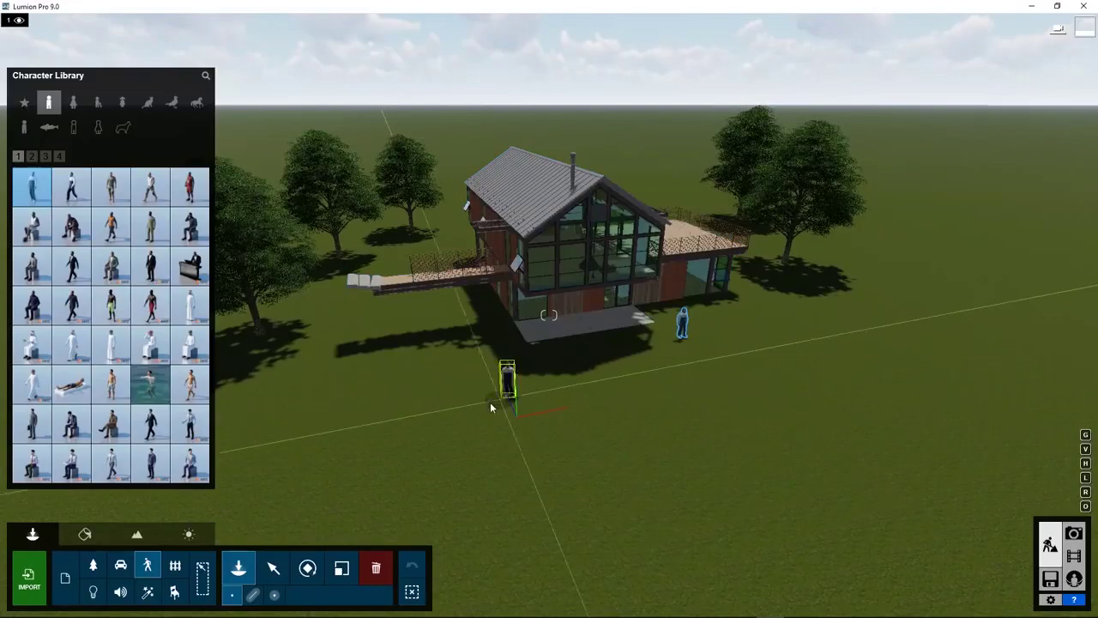
pyautogui.click(73, 102)
pyautogui.click(706, 341)
pyautogui.scroll(2, 751, 359)
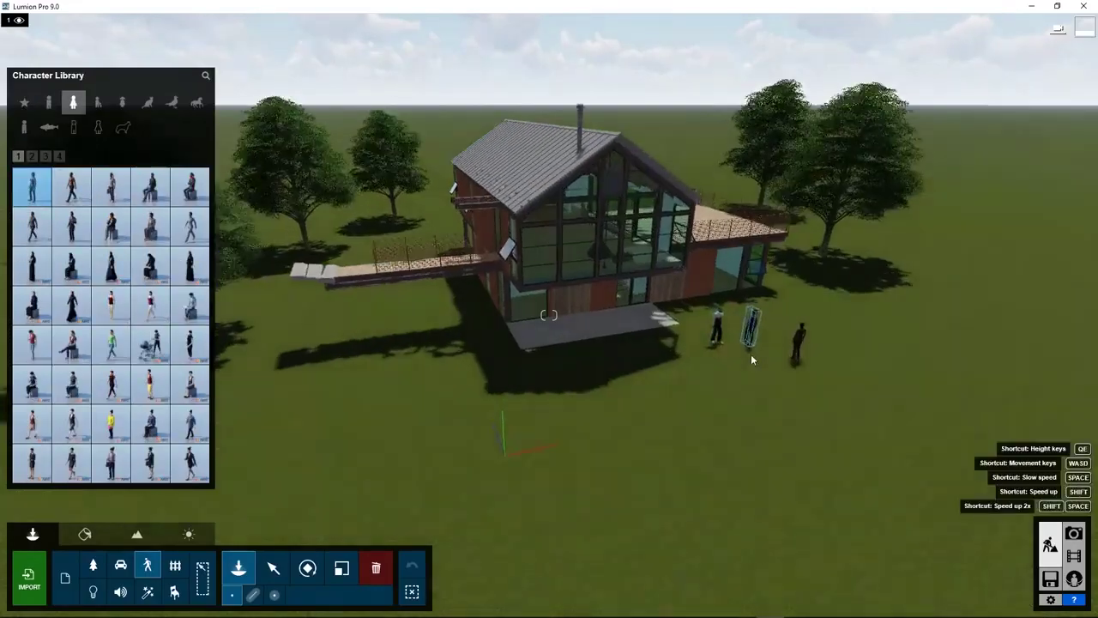
# - Adjust the Coloring slider on the woman and man to make them white, then box-select both
pyautogui.press('w')
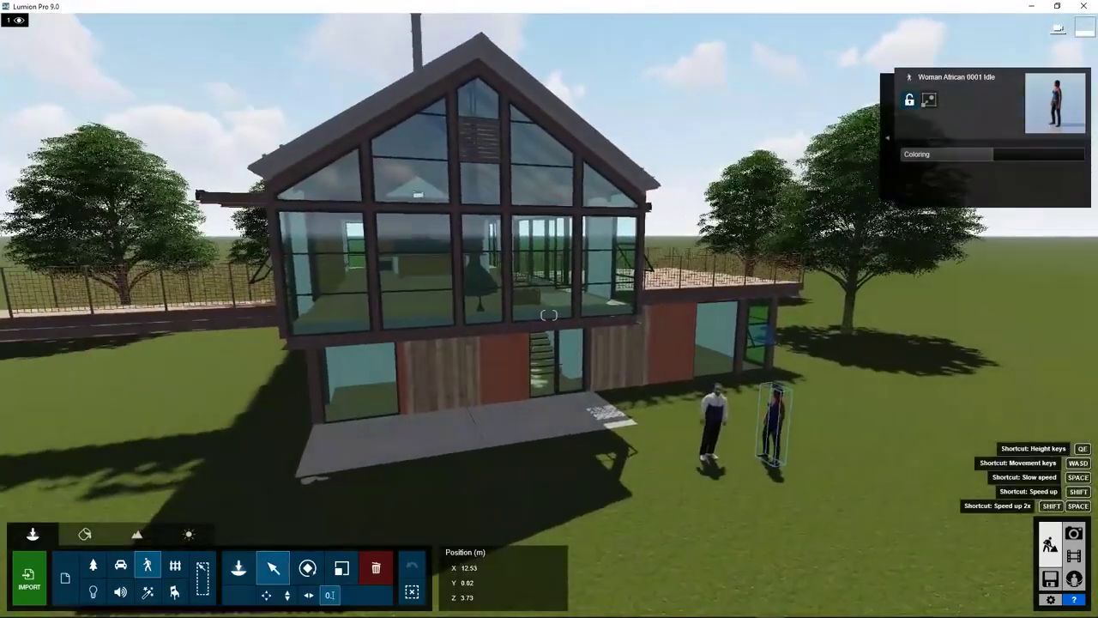
pyautogui.click(988, 153)
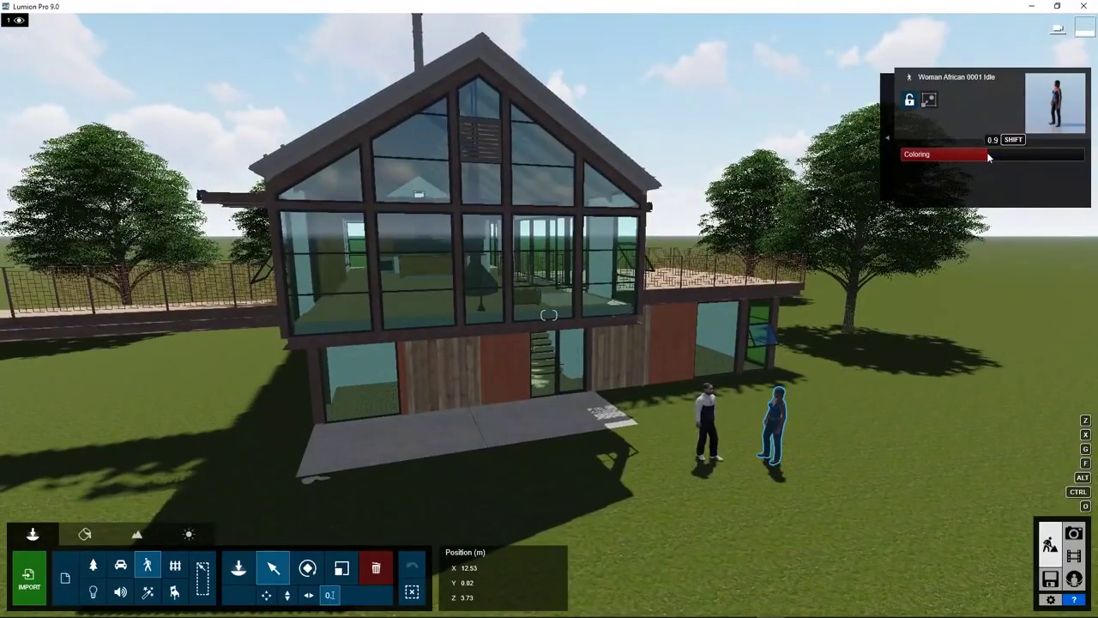
pyautogui.moveTo(986, 154); pyautogui.dragTo(1095, 154)
pyautogui.click(712, 434)
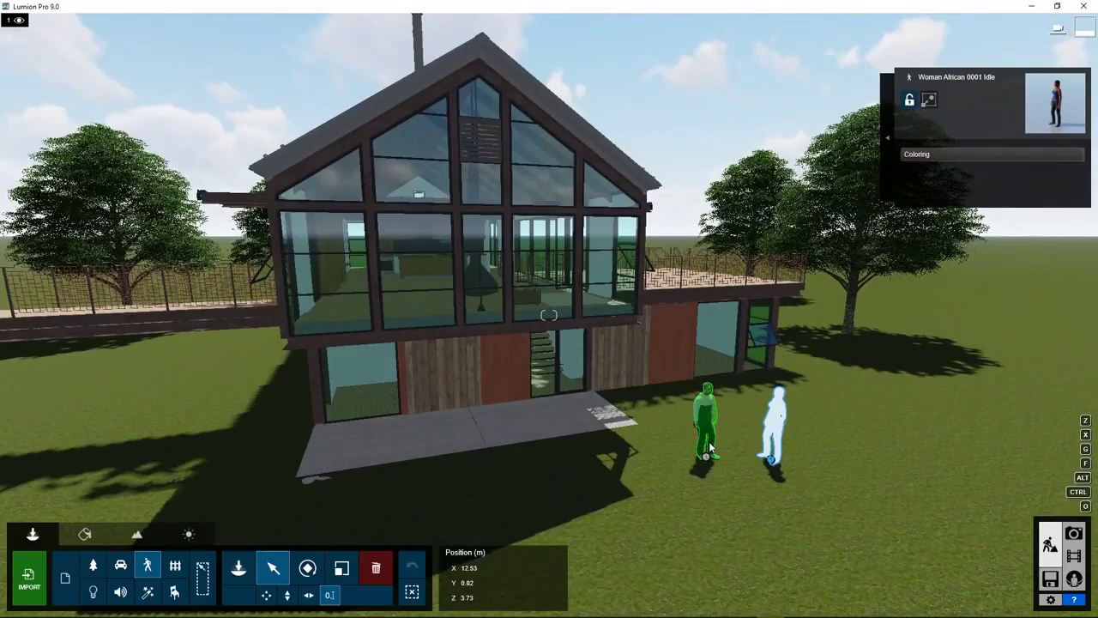
pyautogui.moveTo(943, 154); pyautogui.dragTo(1079, 142)
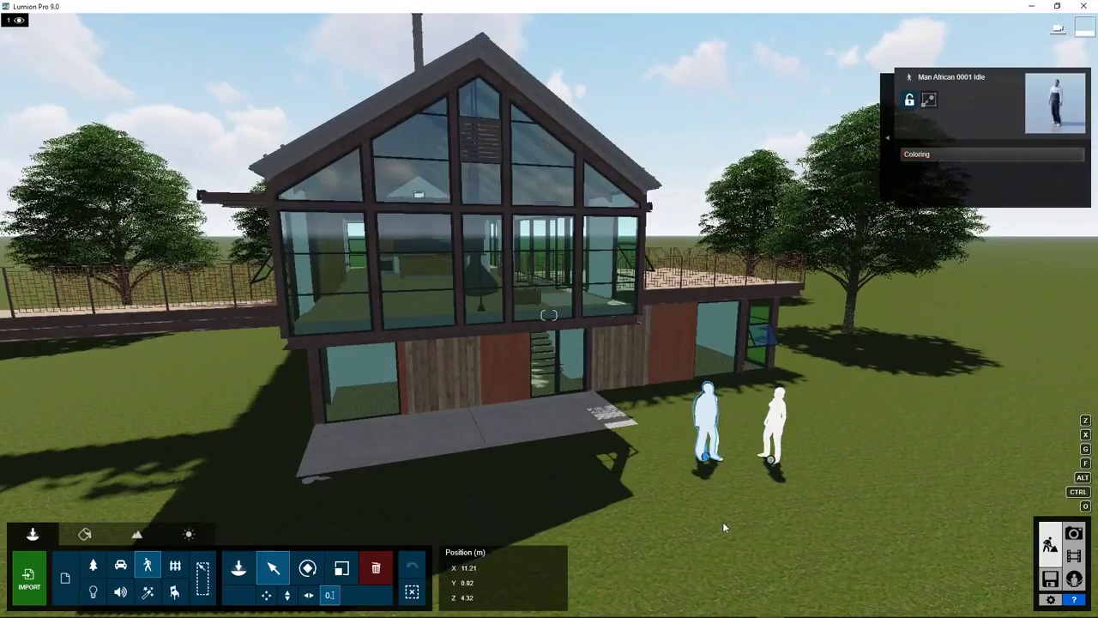
pyautogui.click(643, 531)
pyautogui.scroll(2, 643, 531)
pyautogui.keyDown('ctrl'); pyautogui.moveTo(643, 531); pyautogui.dragTo(842, 410); pyautogui.keyUp('ctrl')
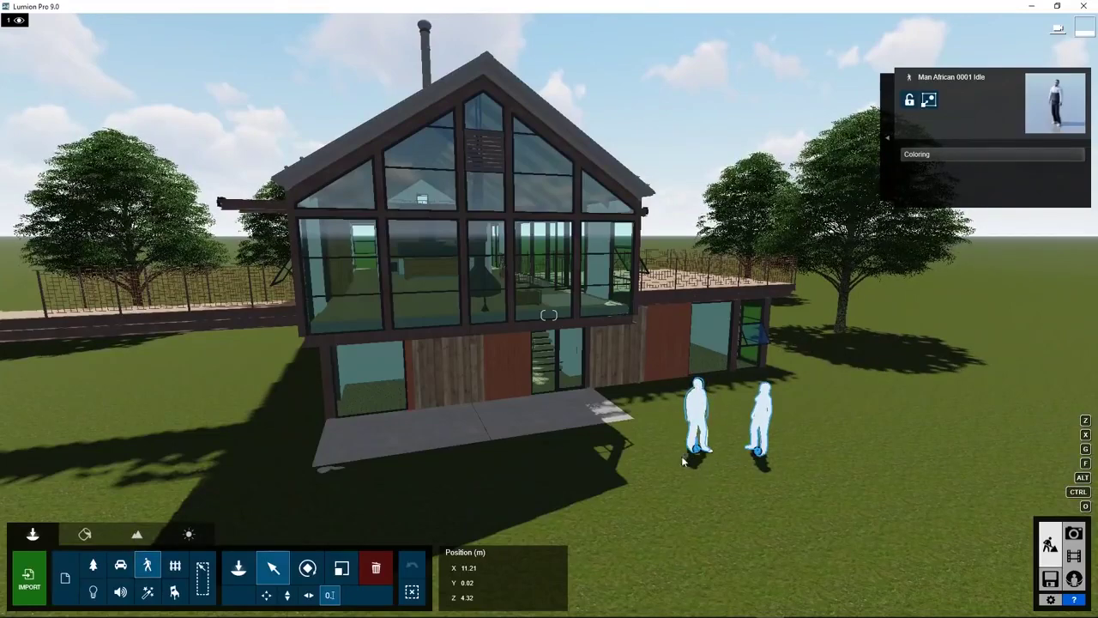
# - Box-select both characters standing on the lawn
pyautogui.keyDown('ctrl'); pyautogui.click(679, 483); pyautogui.keyUp('ctrl')
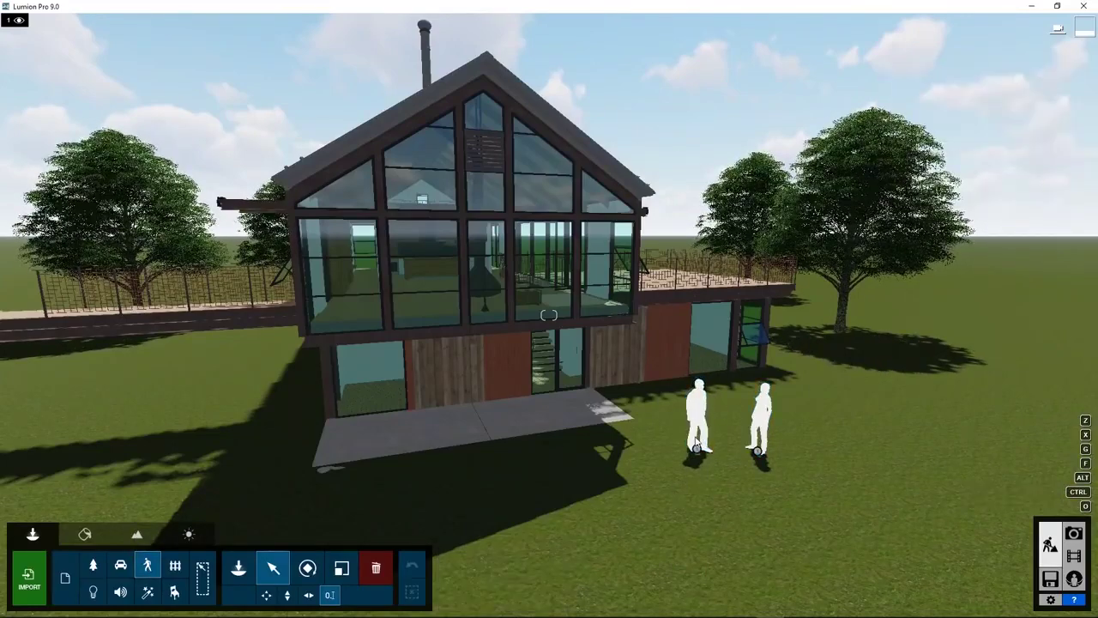
pyautogui.click(697, 443)
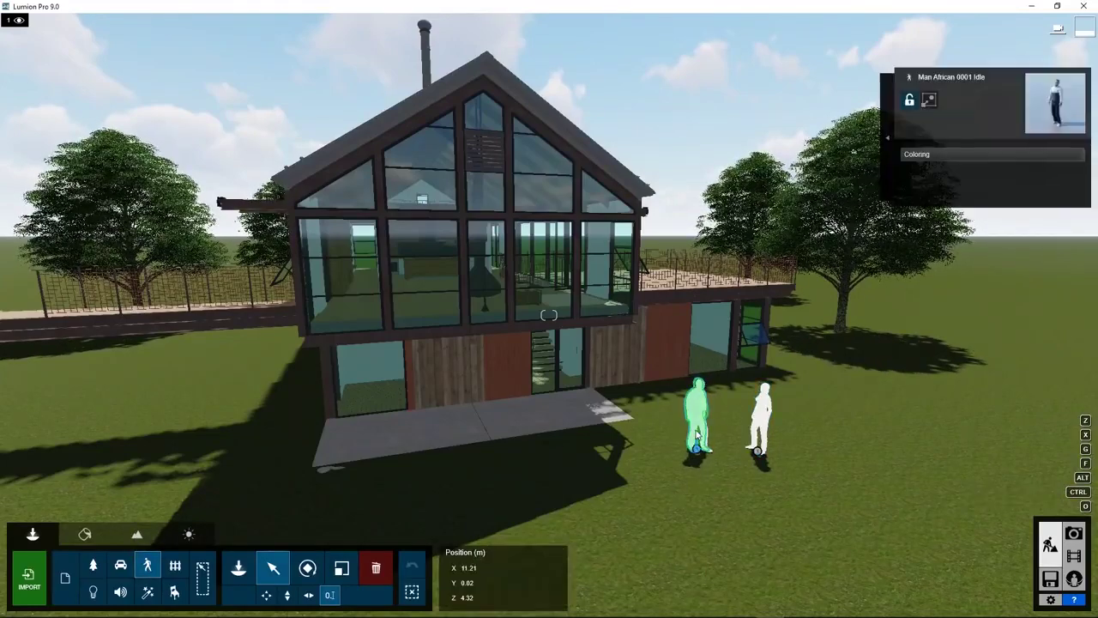
pyautogui.keyDown('ctrl'); pyautogui.click(766, 429); pyautogui.keyUp('ctrl')
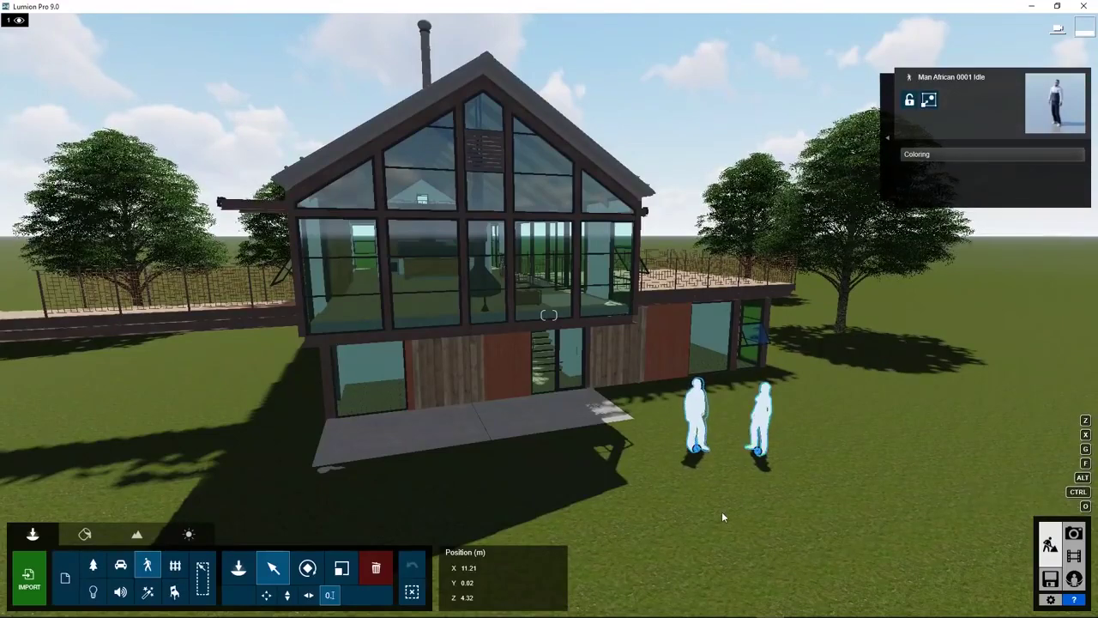
pyautogui.keyDown('ctrl'); pyautogui.click(678, 514); pyautogui.keyUp('ctrl')
pyautogui.keyDown('ctrl'); pyautogui.moveTo(652, 518); pyautogui.dragTo(834, 412); pyautogui.keyUp('ctrl')
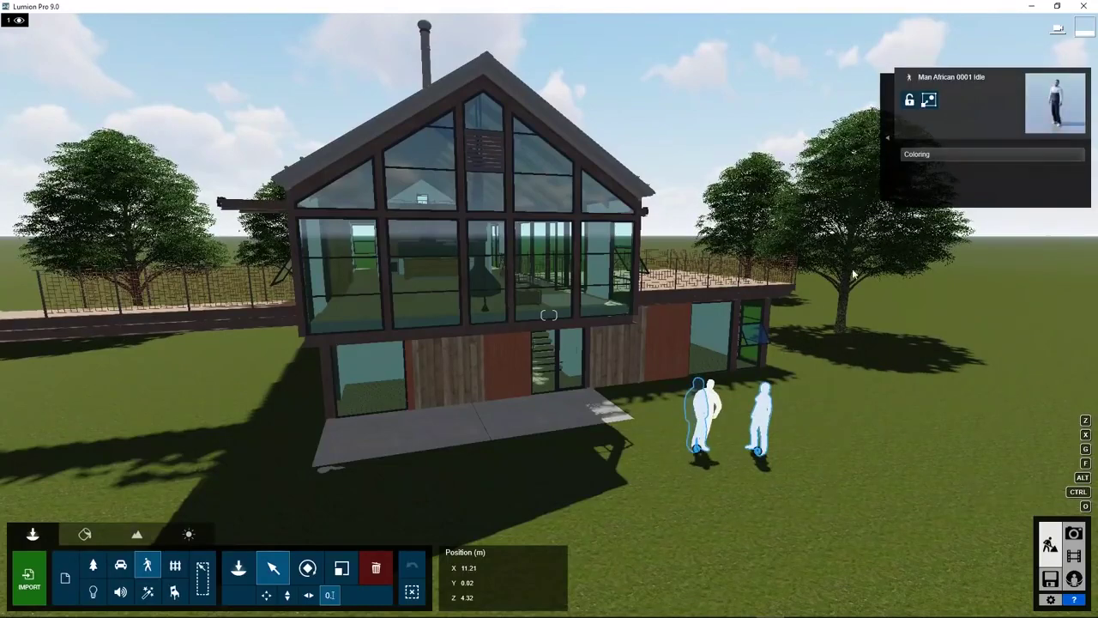
# - Set the characters' colouring to 2.0, combine them into a group, and save it
pyautogui.moveTo(1029, 153); pyautogui.dragTo(993, 151)
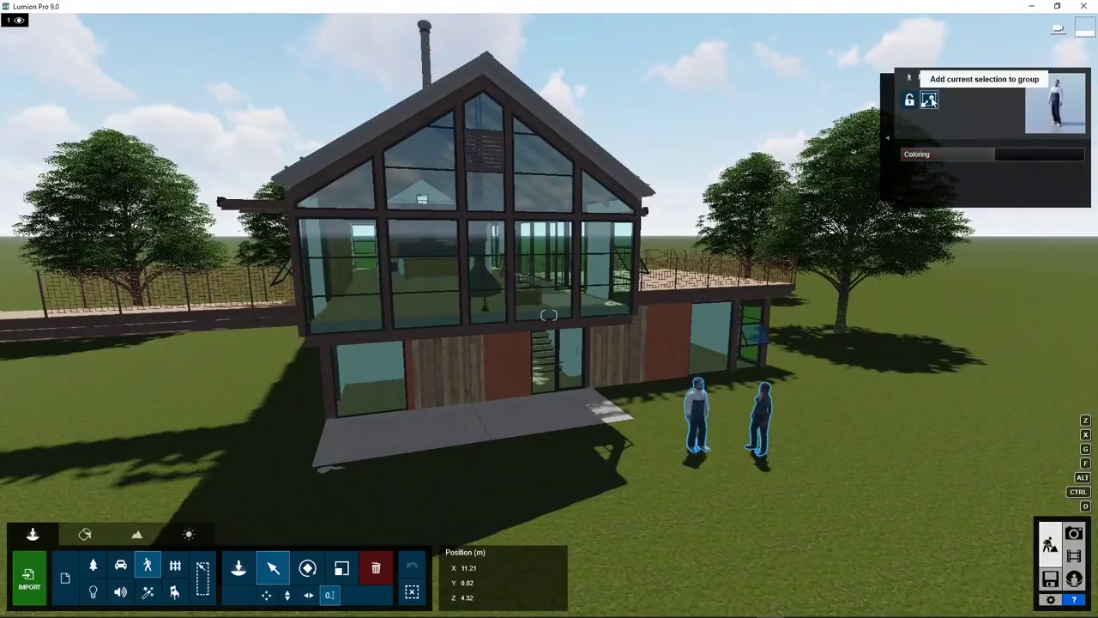
pyautogui.click(929, 101)
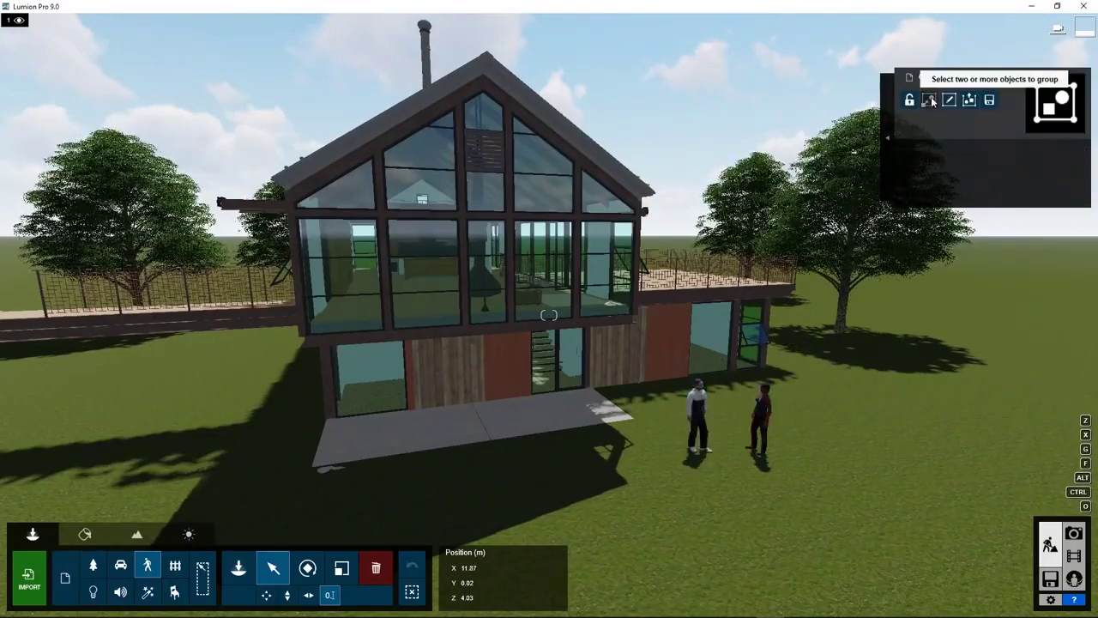
pyautogui.click(990, 101)
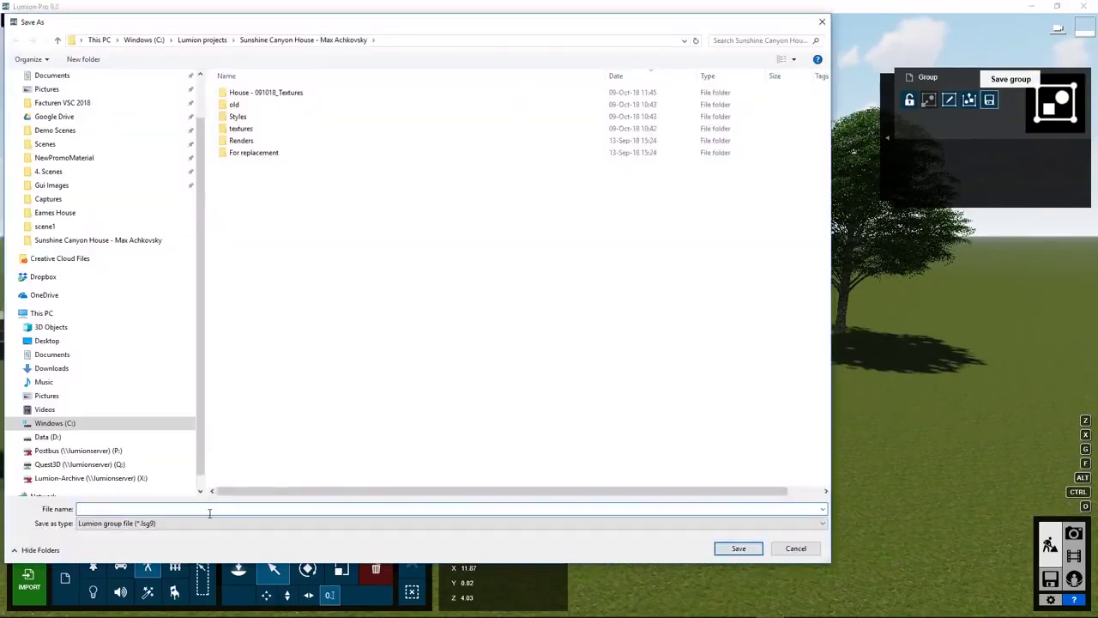
pyautogui.press('Return')
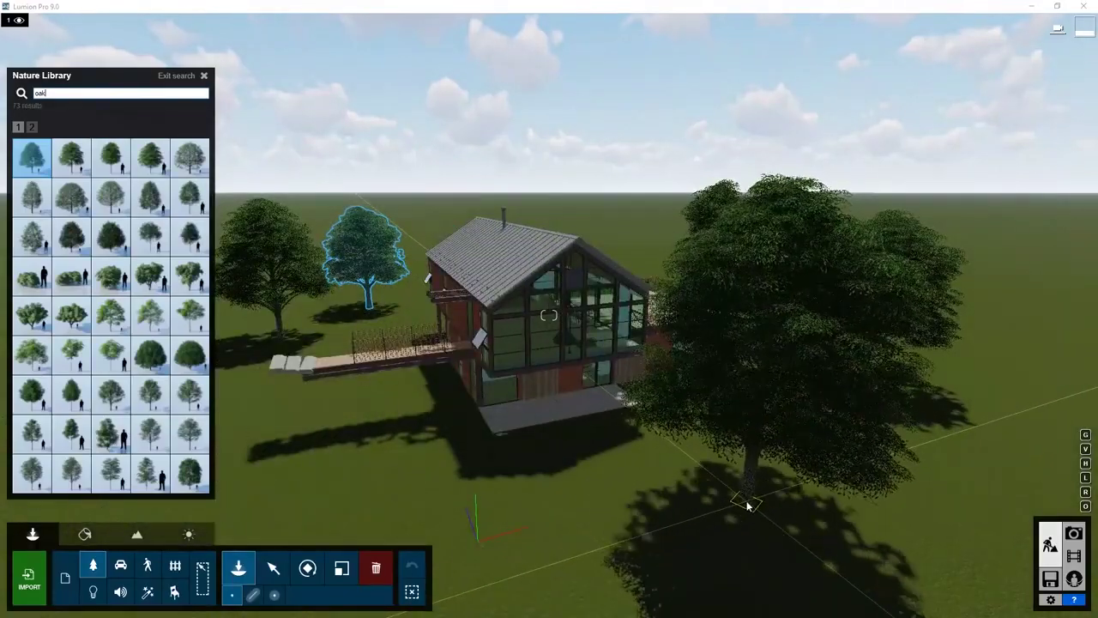
# - Rotate and plant an oak right of the house, then adjust its height and scale it larger
pyautogui.press('r')
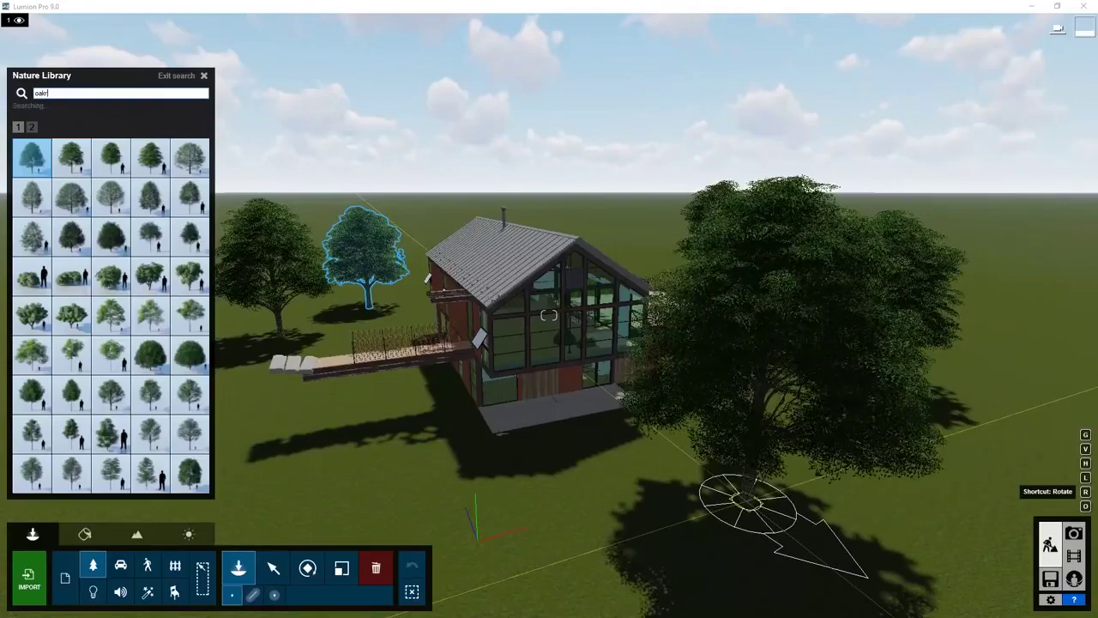
pyautogui.click(746, 502)
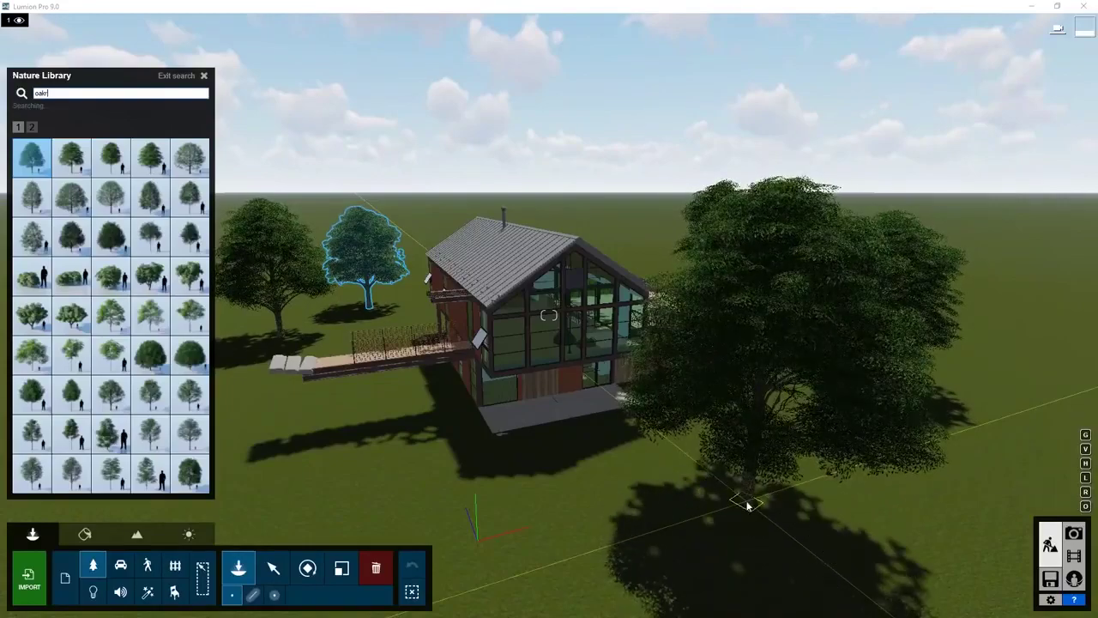
pyautogui.press('h')
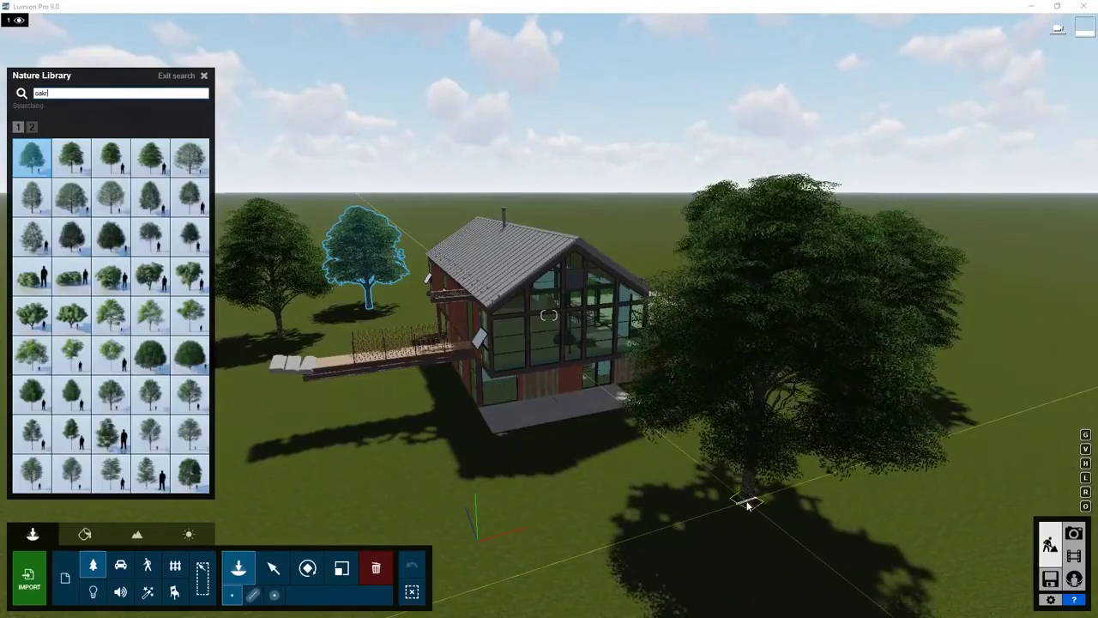
pyautogui.press('l')
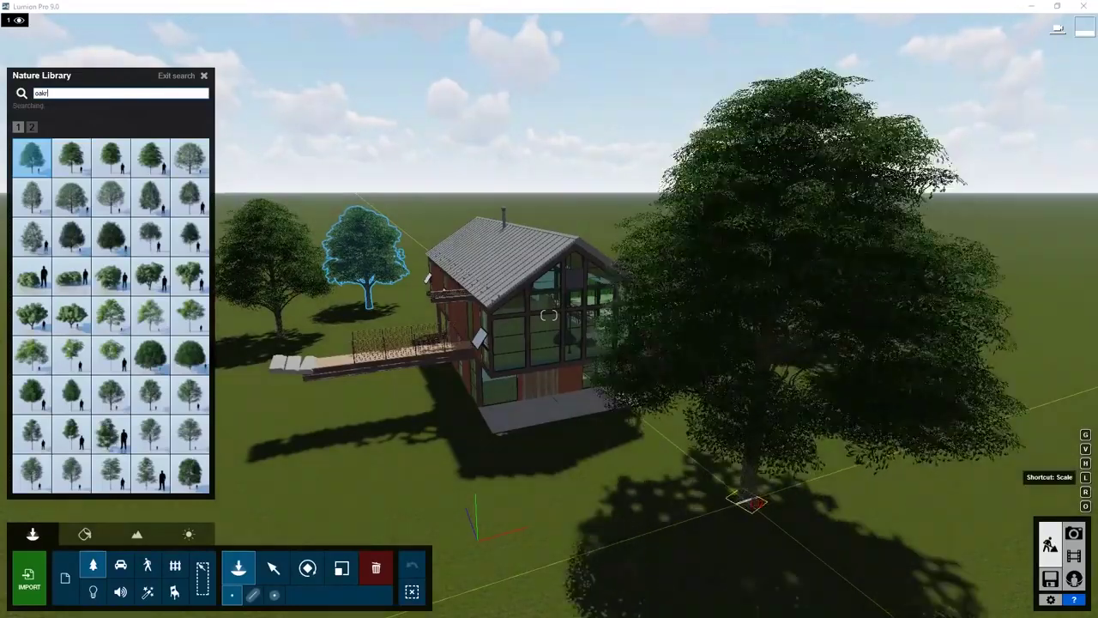